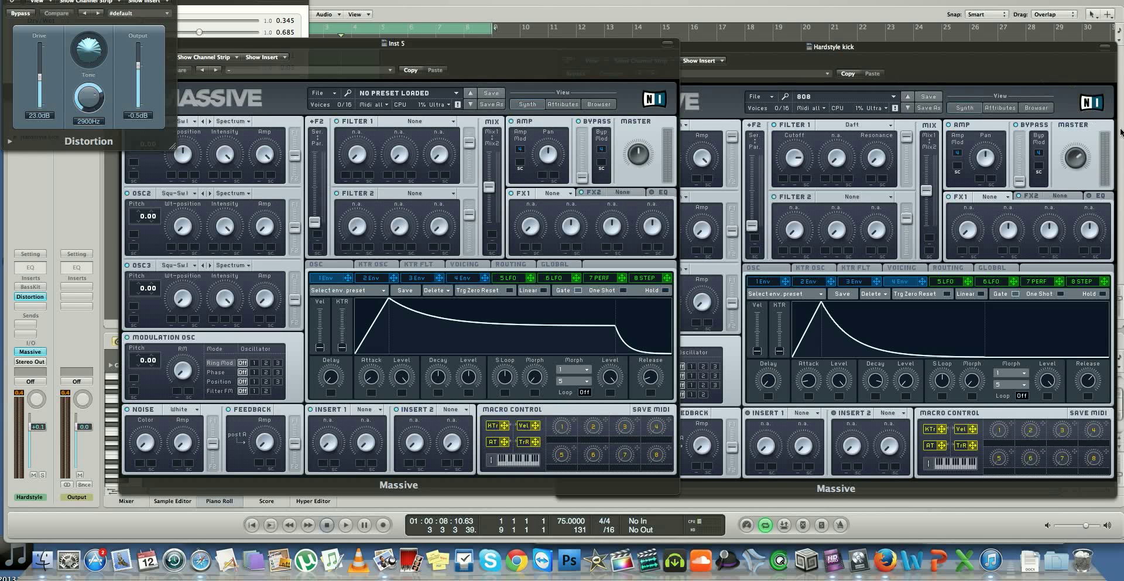
pyautogui.moveTo(92, 0); pyautogui.dragTo(98, 2)
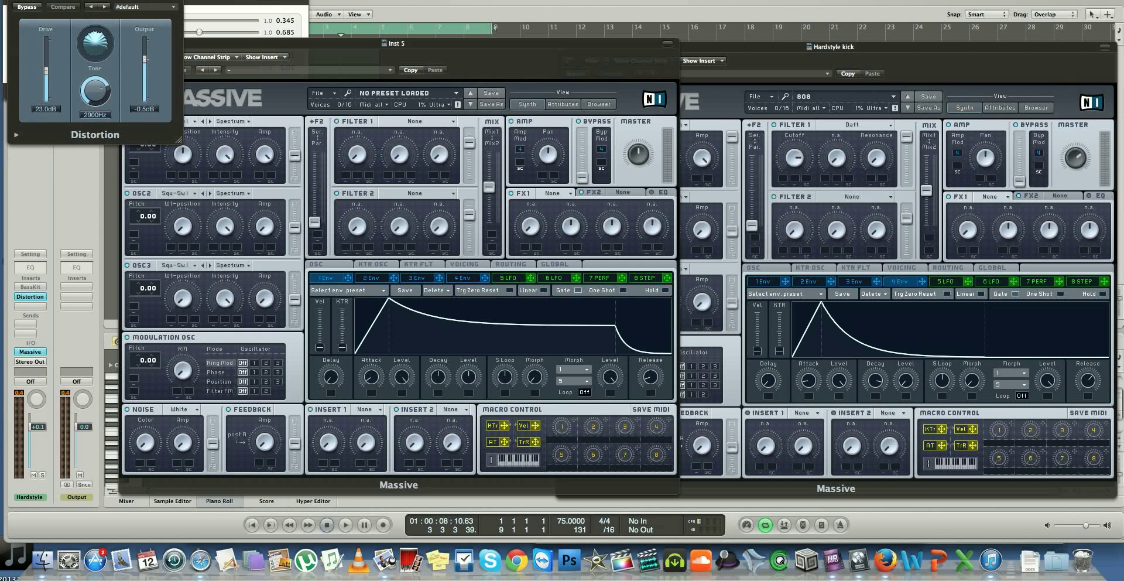
pyautogui.click(36, 297)
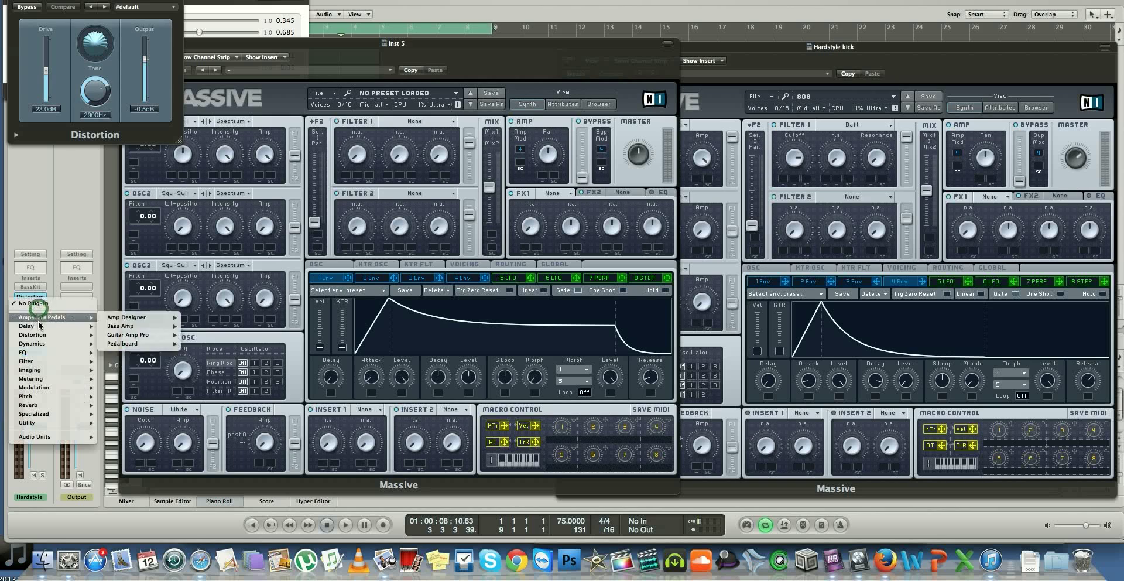
pyautogui.moveTo(39, 344)
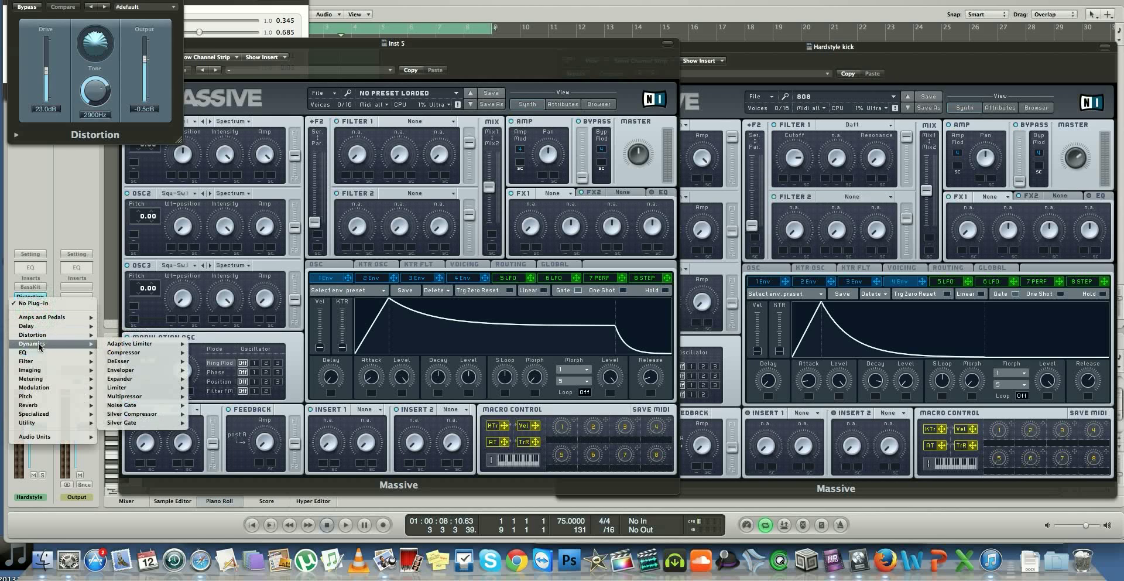
pyautogui.moveTo(122, 339)
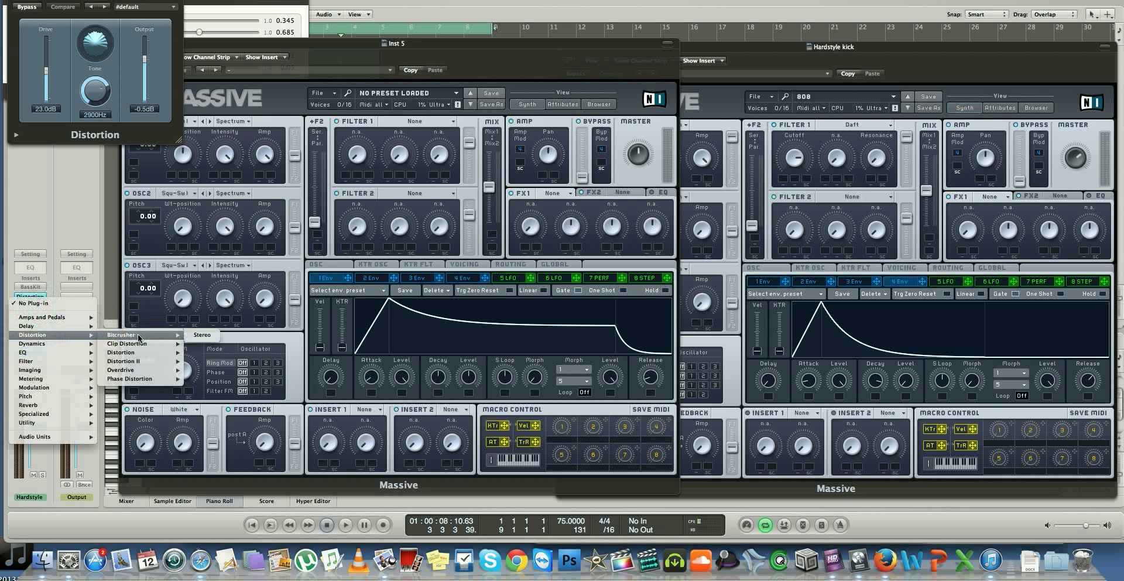
pyautogui.moveTo(157, 354)
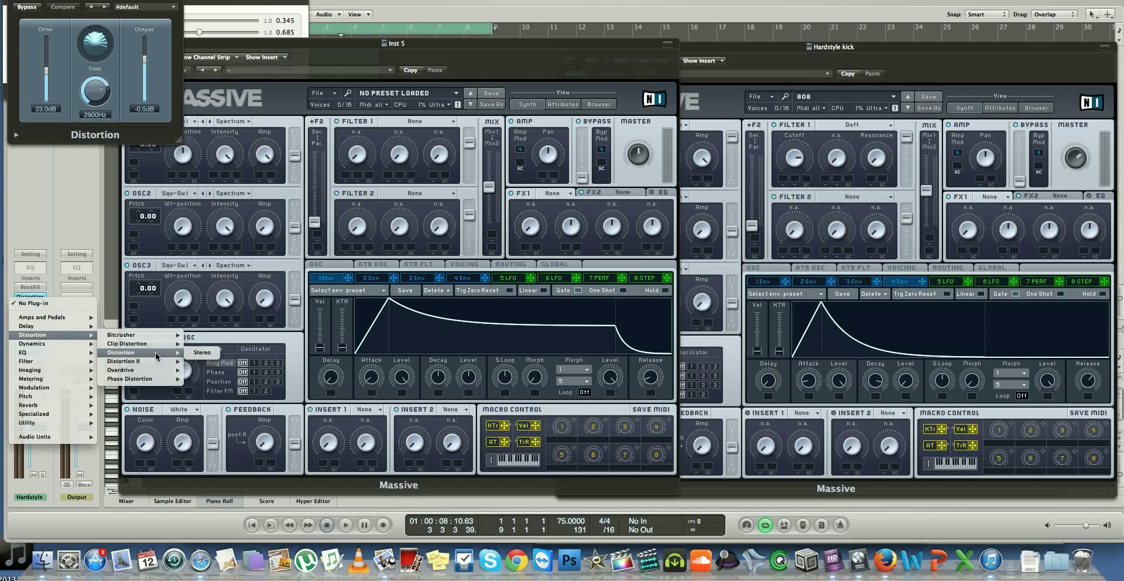
pyautogui.click(414, 48)
# Step: Arrange the Inst 5 and Hardstyle kick Massive windows side by side so both synth patches can be compared
pyautogui.click(411, 45)
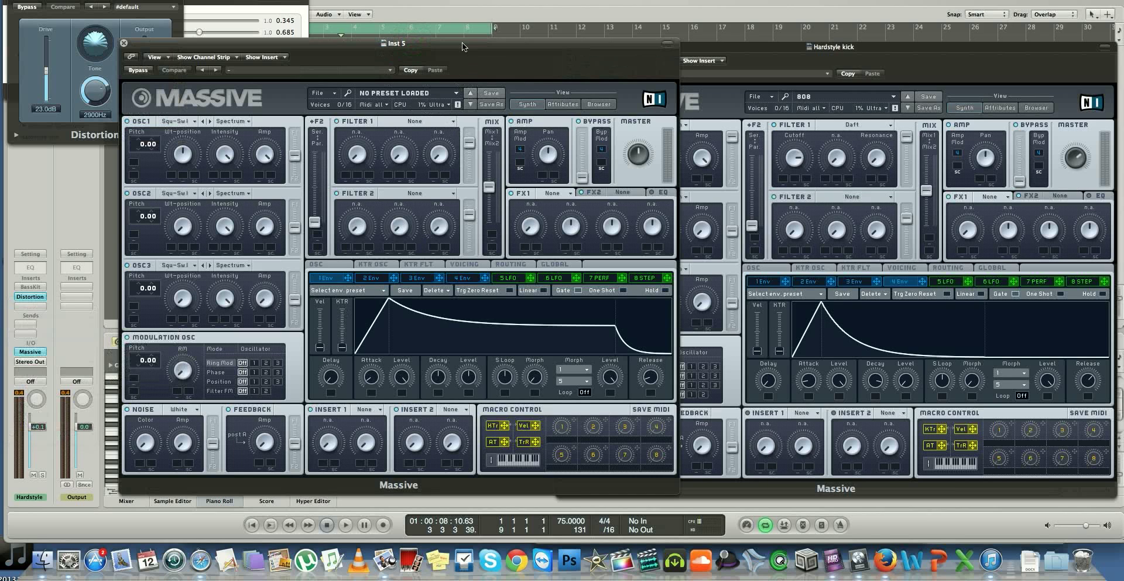
pyautogui.moveTo(462, 47); pyautogui.dragTo(459, 49)
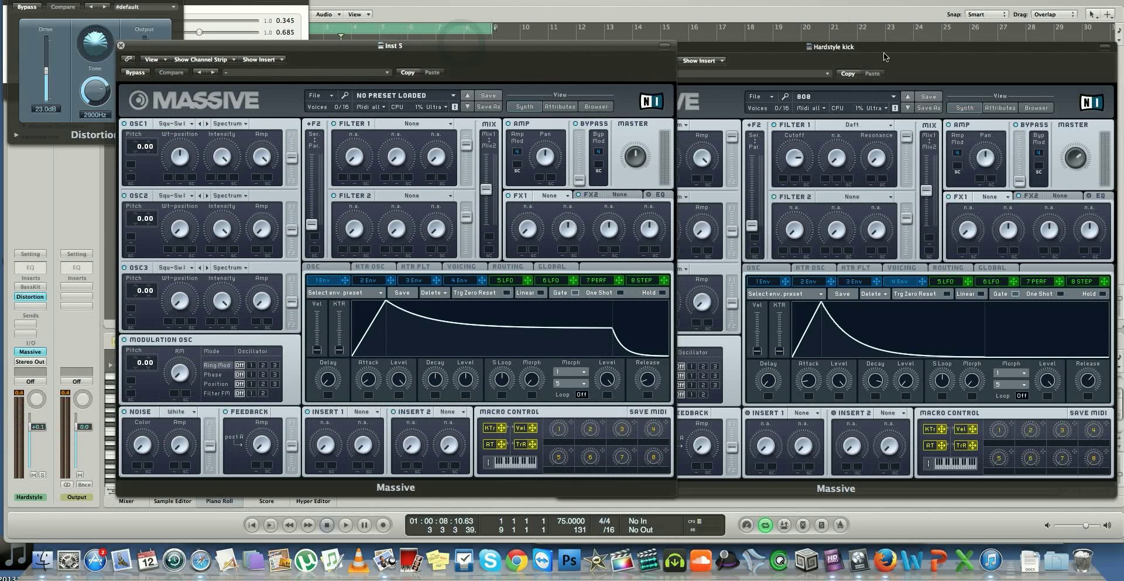
pyautogui.moveTo(883, 49); pyautogui.dragTo(901, 35)
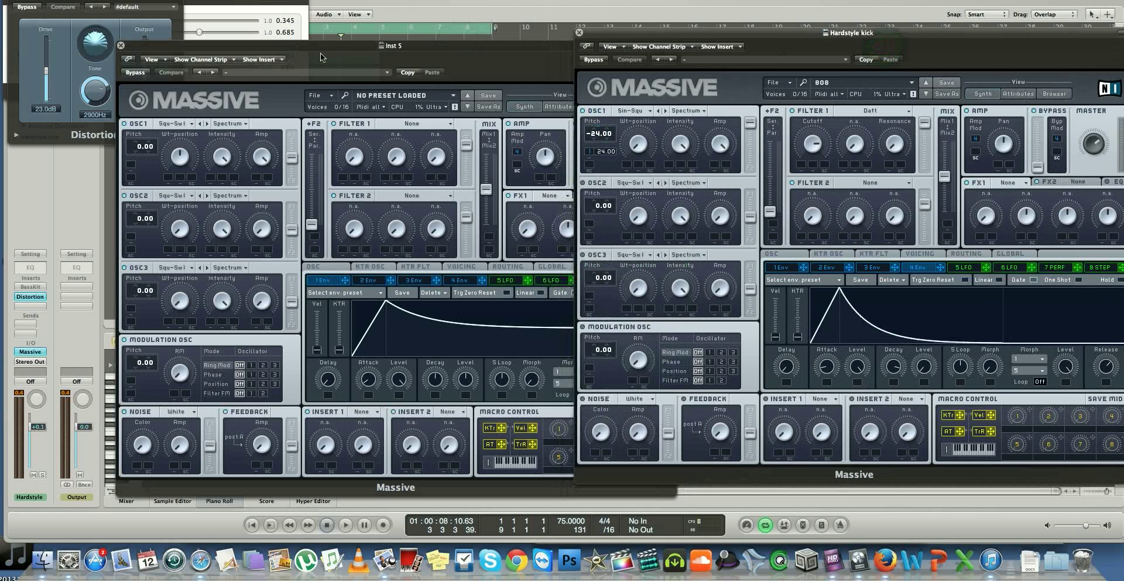
pyautogui.moveTo(346, 45); pyautogui.dragTo(330, 38)
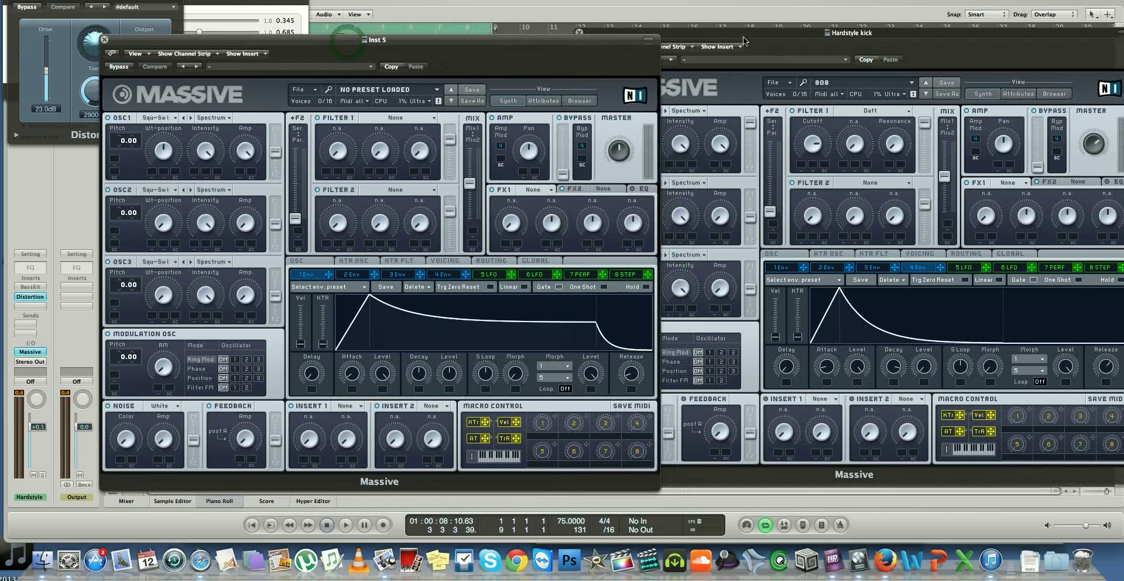
pyautogui.moveTo(404, 41); pyautogui.dragTo(348, 35)
pyautogui.moveTo(796, 31); pyautogui.dragTo(813, 30)
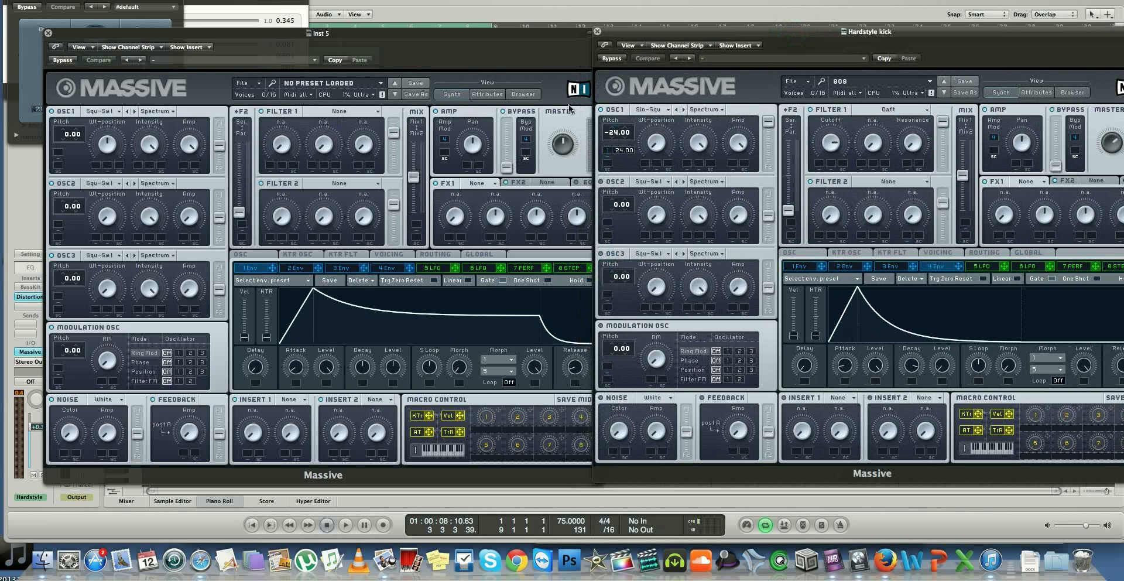
pyautogui.moveTo(181, 37)
pyautogui.mouseDown()
pyautogui.moveTo(159, 201)
pyautogui.moveTo(175, 173)
pyautogui.moveTo(184, 50)
pyautogui.mouseUp()
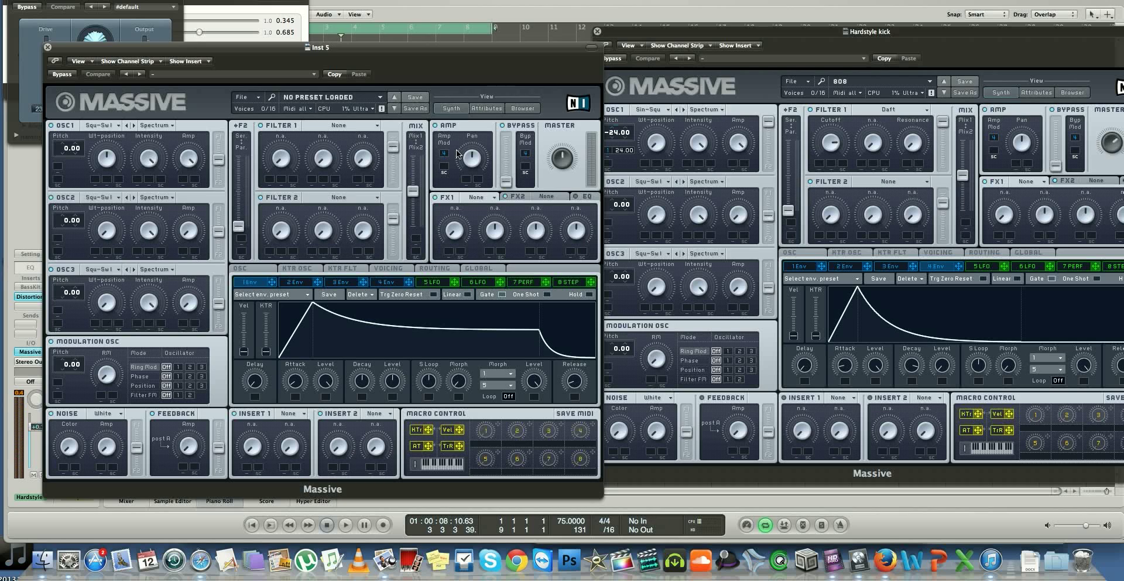
# Step: Set OSC1 of the Inst 5 Massive to the Sin-Squ wavetable and turn its Wt-position down
pyautogui.click(102, 126)
pyautogui.click(100, 136)
pyautogui.moveTo(107, 157); pyautogui.dragTo(56, 254)
# Step: Set the OSC1 pitch of Inst 5 to -24.00 and assign envelope 1 to modulate it by 24.00
pyautogui.moveTo(66, 151); pyautogui.dragTo(68, 181)
pyautogui.moveTo(271, 282); pyautogui.dragTo(78, 140)
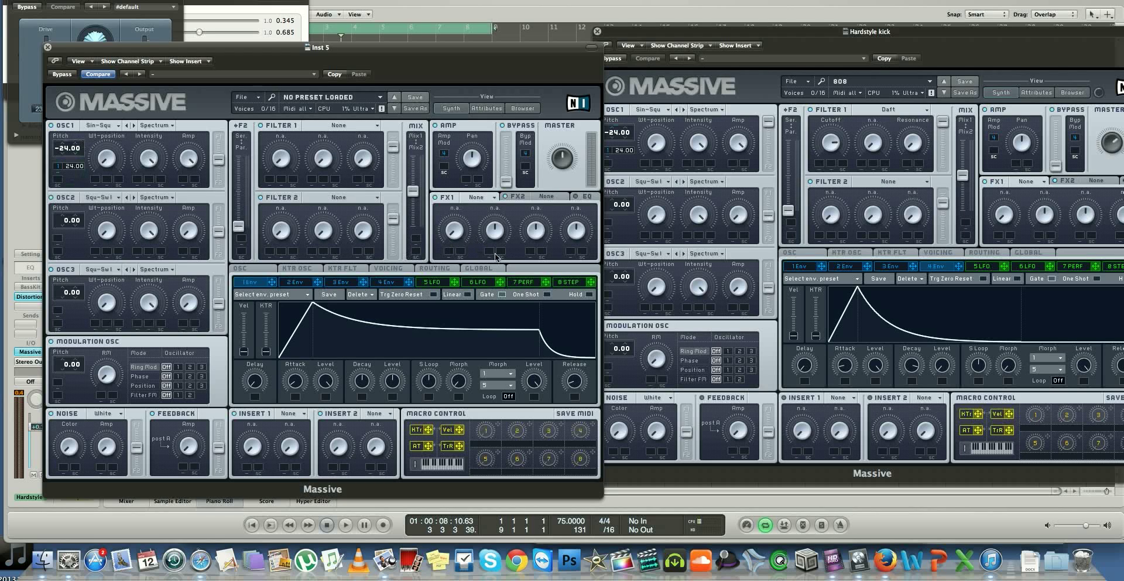
# Step: Shape envelope 1 of Inst 5 after the Hardstyle kick patch, with a short attack, a shortened decay and the decay level turned fully down
pyautogui.click(811, 274)
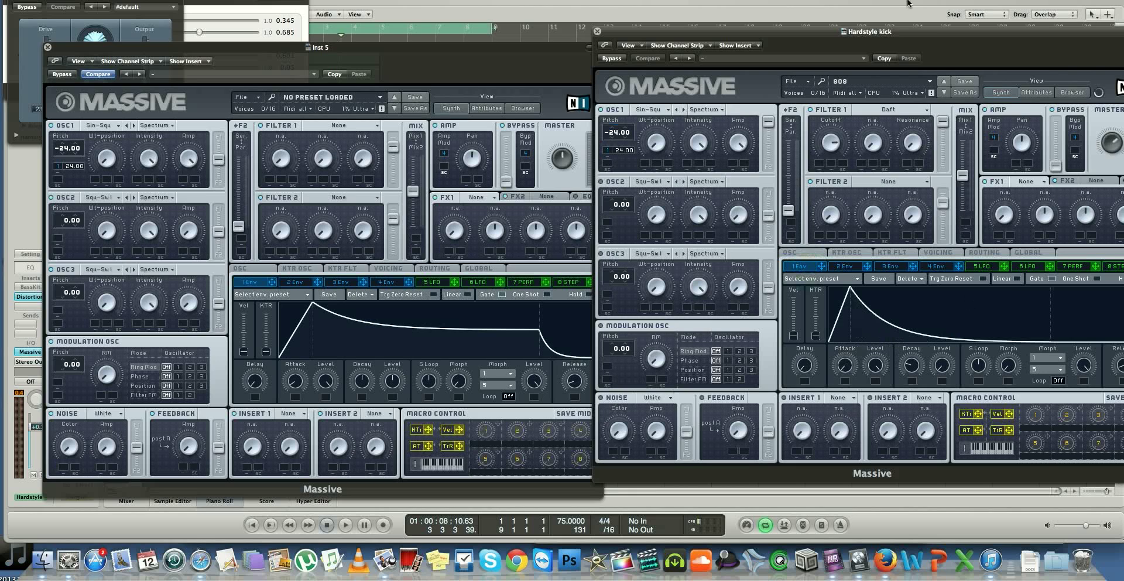
pyautogui.moveTo(900, 33); pyautogui.dragTo(814, 5)
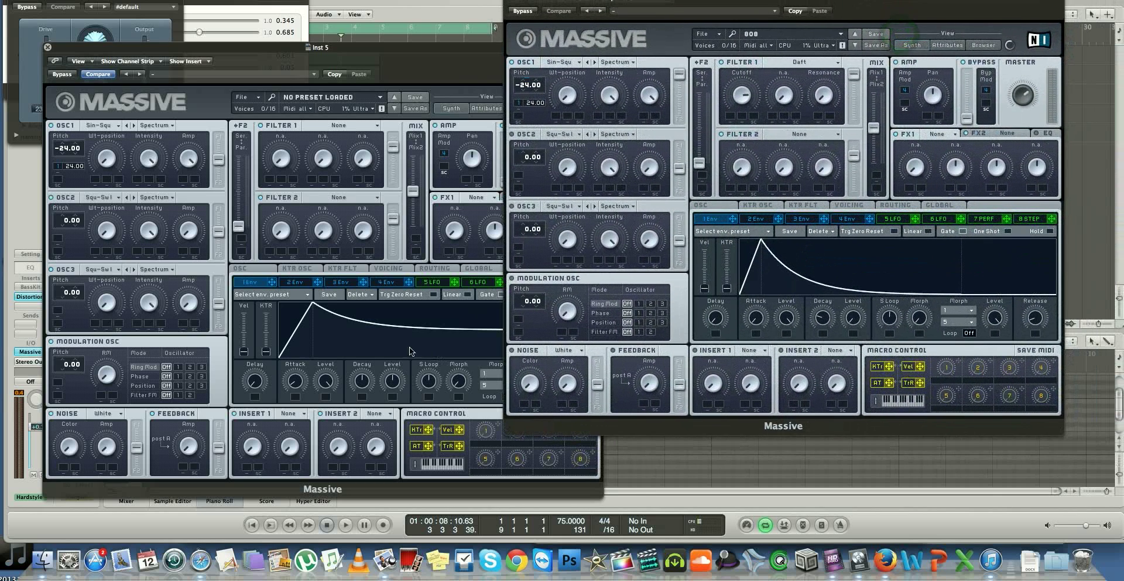
pyautogui.moveTo(291, 383); pyautogui.dragTo(296, 391)
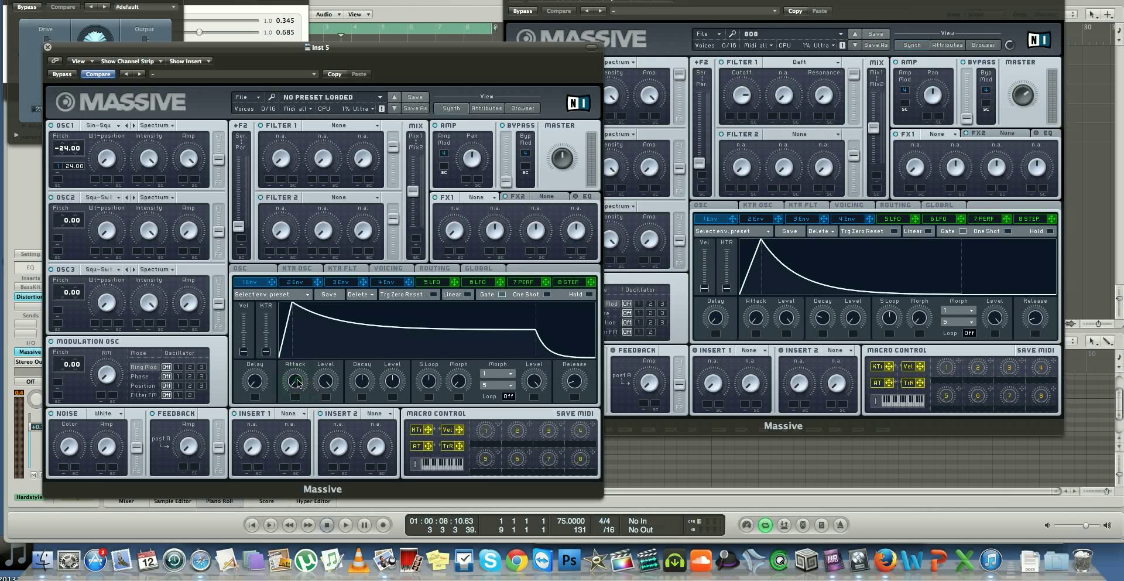
pyautogui.moveTo(298, 383); pyautogui.dragTo(297, 381)
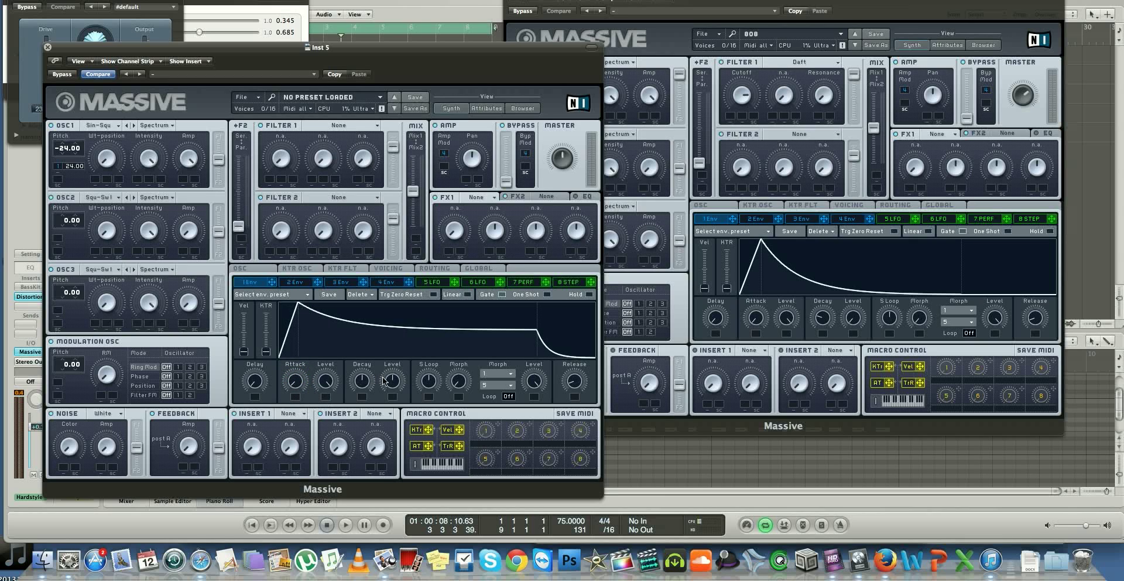
pyautogui.moveTo(396, 383); pyautogui.dragTo(368, 413)
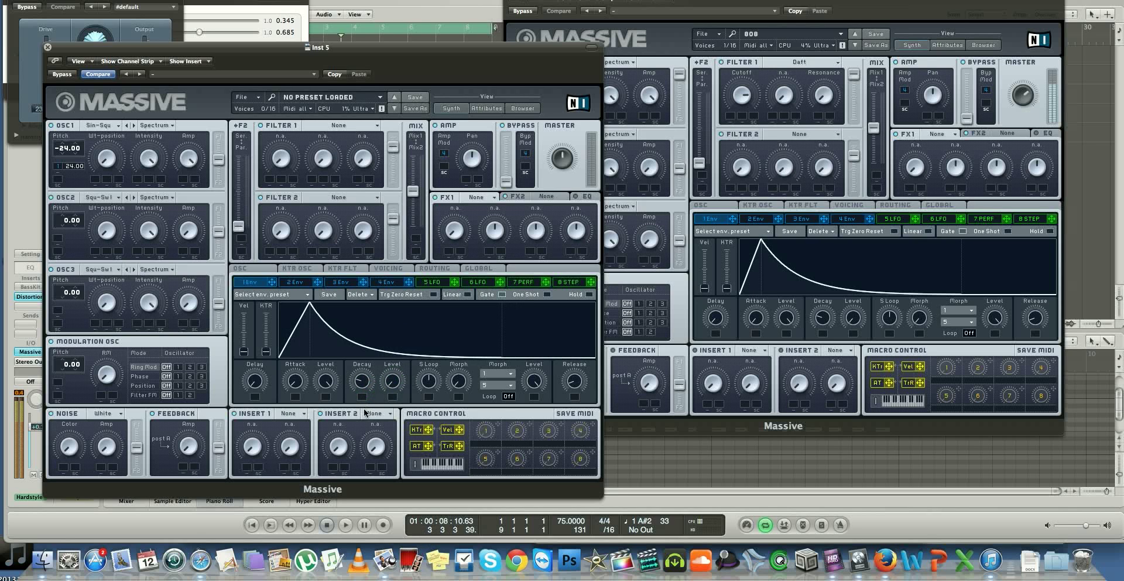
# Step: Bypass the Distortion effect on the Hardstyle kick channel and move the Distortion and BassKit windows apart
pyautogui.moveTo(333, 50); pyautogui.dragTo(586, 27)
pyautogui.click(26, 6)
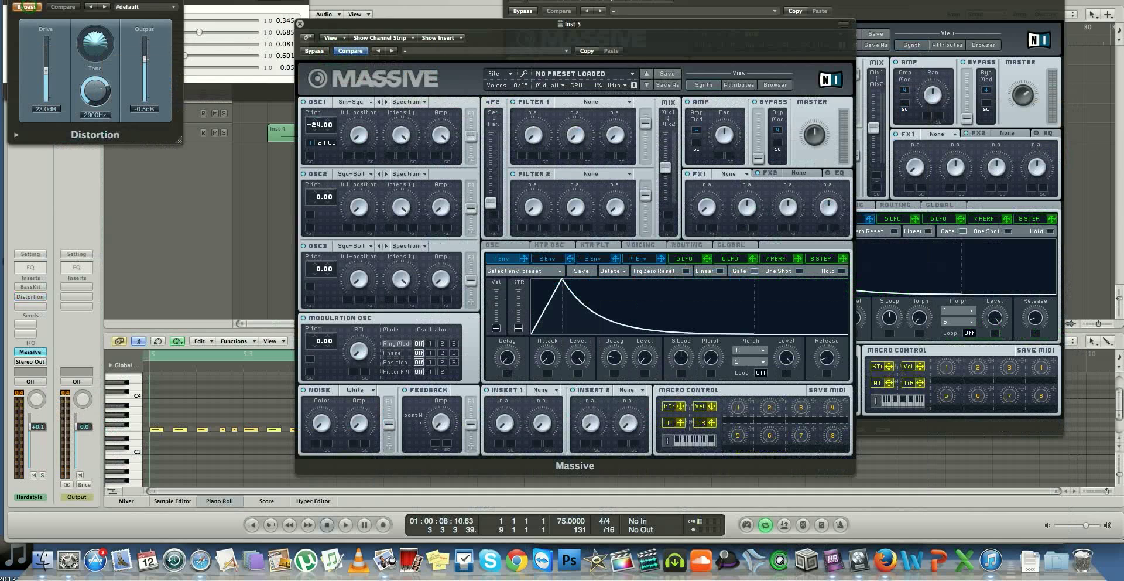
pyautogui.moveTo(72, 0); pyautogui.dragTo(93, 9)
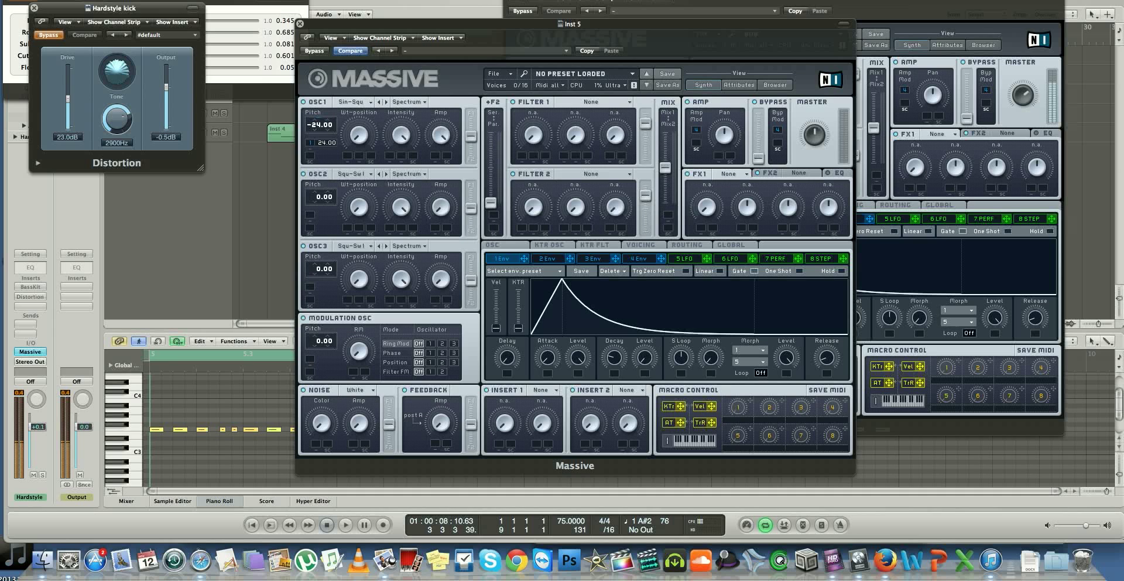
pyautogui.moveTo(157, 3); pyautogui.dragTo(209, 290)
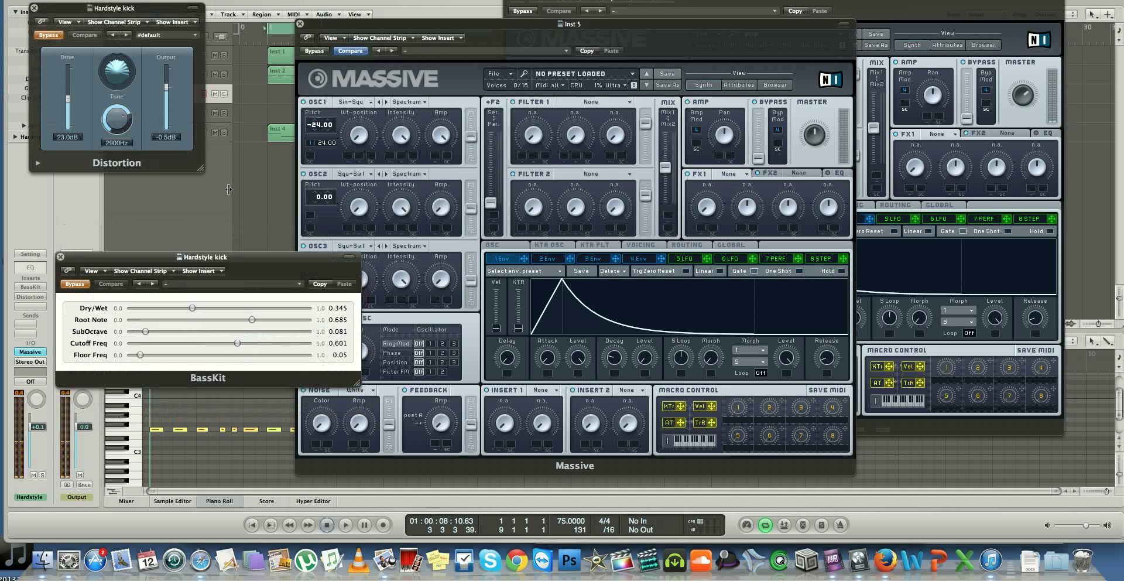
# Step: Clear the Distortion window away, select the Inst 5 track and place its Massive window beside the Hardstyle kick one
pyautogui.moveTo(133, 12); pyautogui.dragTo(152, 64)
pyautogui.click(110, 64)
pyautogui.click(156, 113)
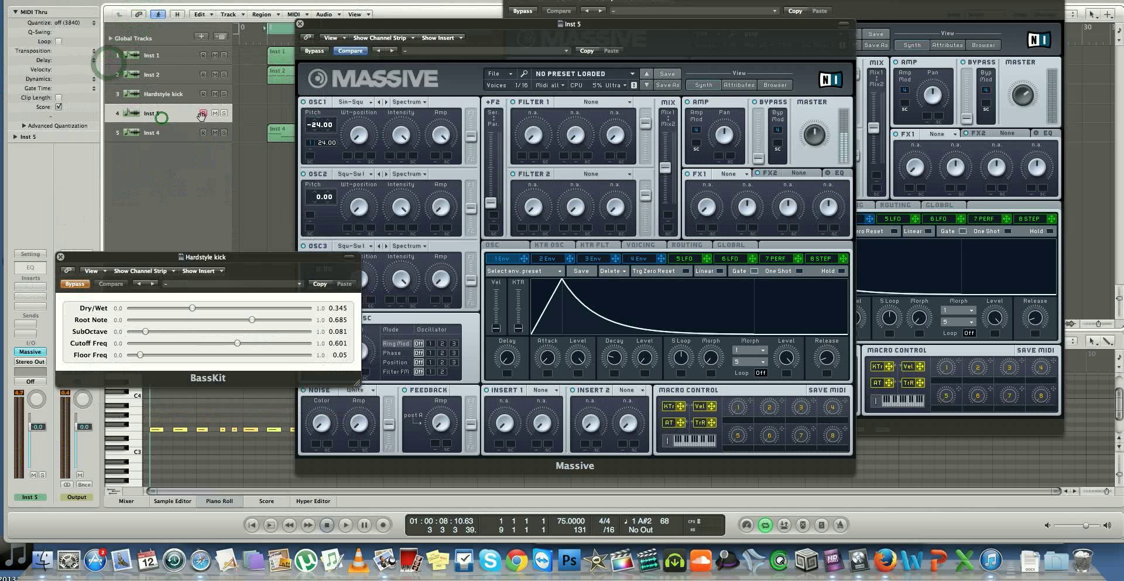
pyautogui.moveTo(651, 29); pyautogui.dragTo(461, 7)
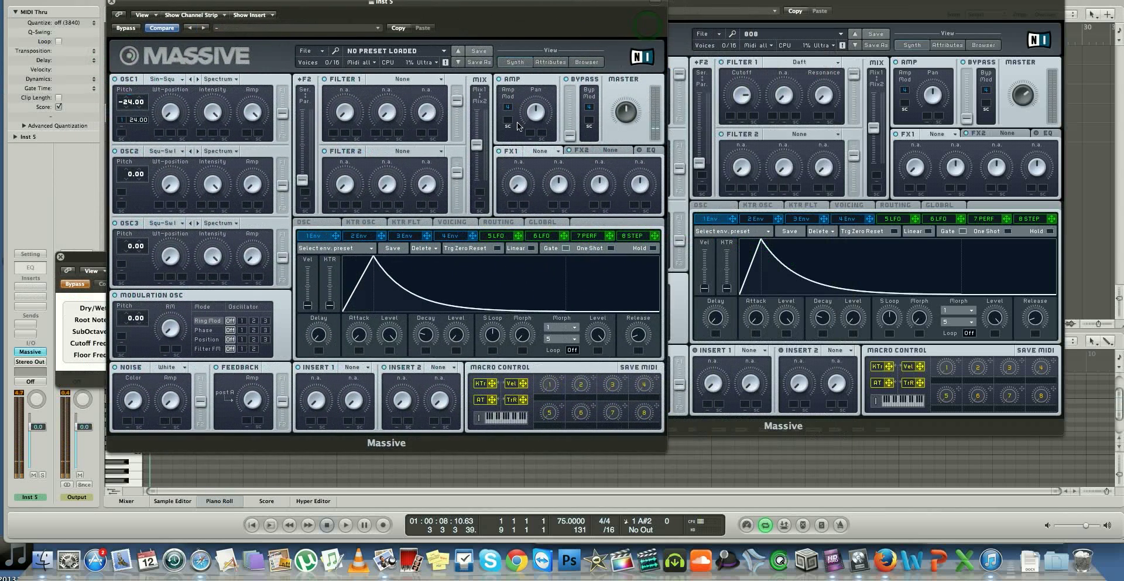
# Step: Shape envelope 4 of Inst 5 after the Hardstyle kick patch, with a short attack, falling decay, decay level fully down and raised release
pyautogui.click(457, 239)
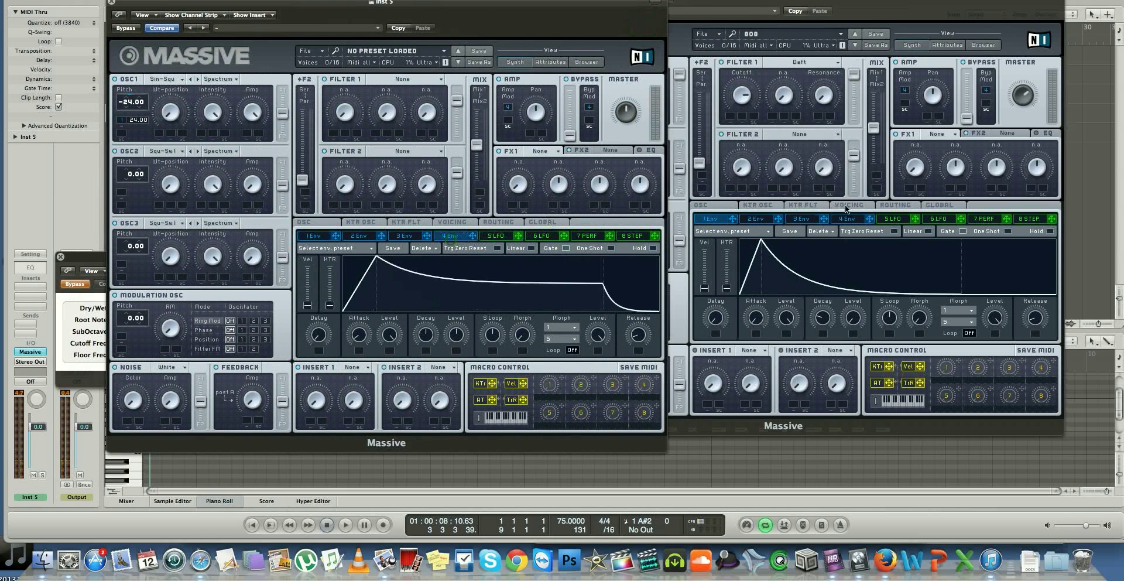
pyautogui.click(857, 220)
pyautogui.click(856, 219)
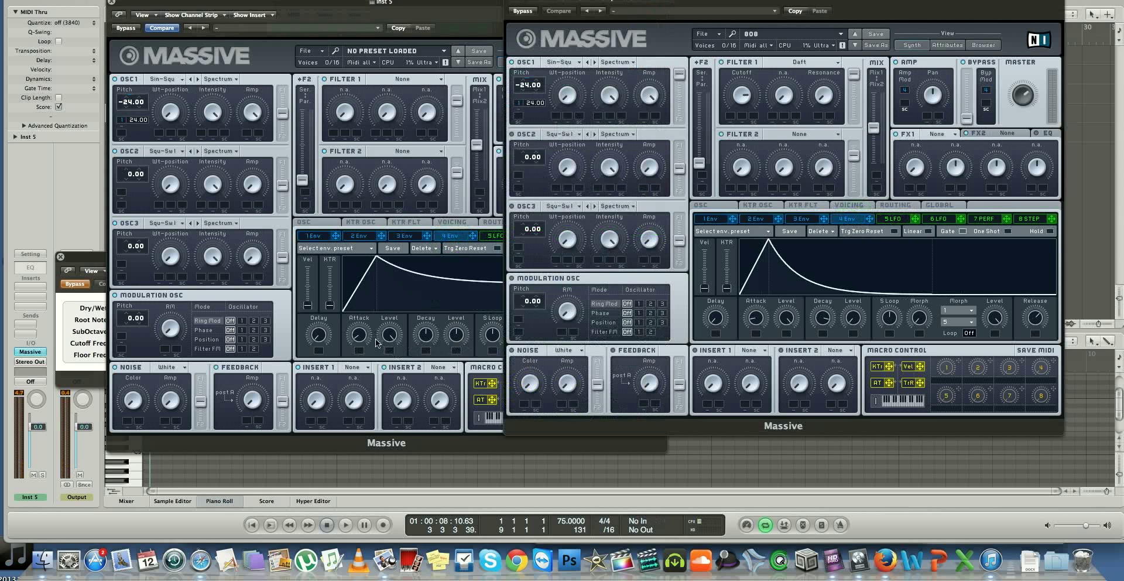
pyautogui.moveTo(361, 337); pyautogui.dragTo(359, 333)
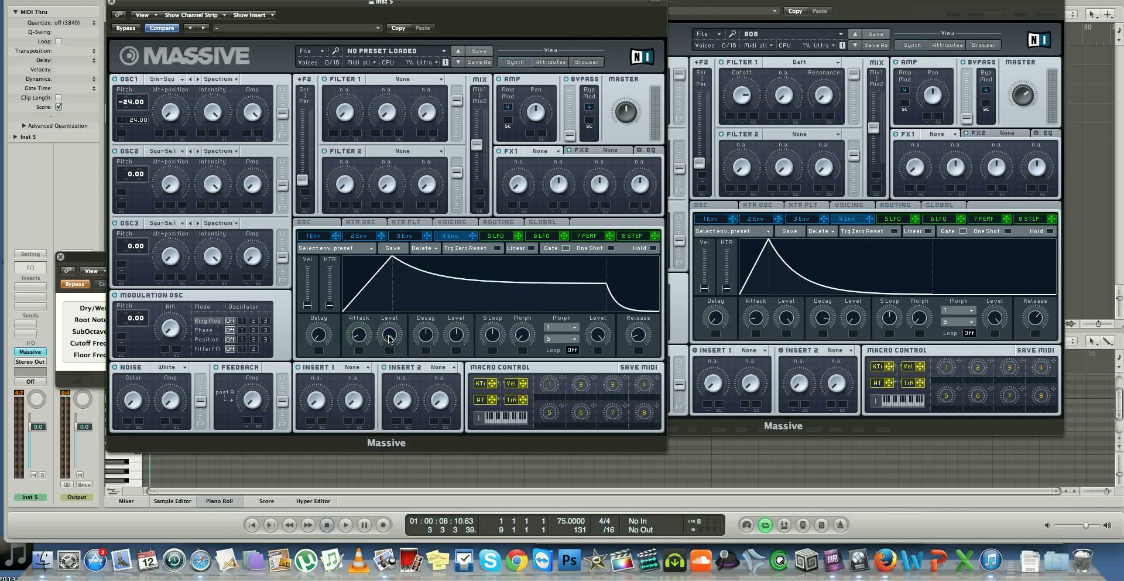
pyautogui.moveTo(426, 339); pyautogui.dragTo(455, 375)
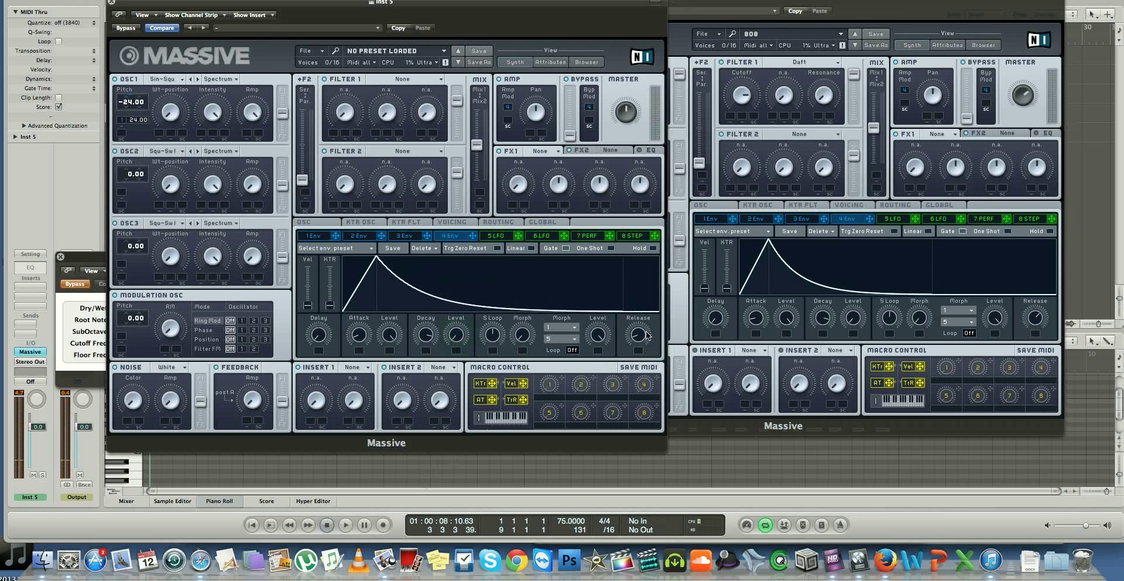
pyautogui.moveTo(652, 340); pyautogui.dragTo(647, 289)
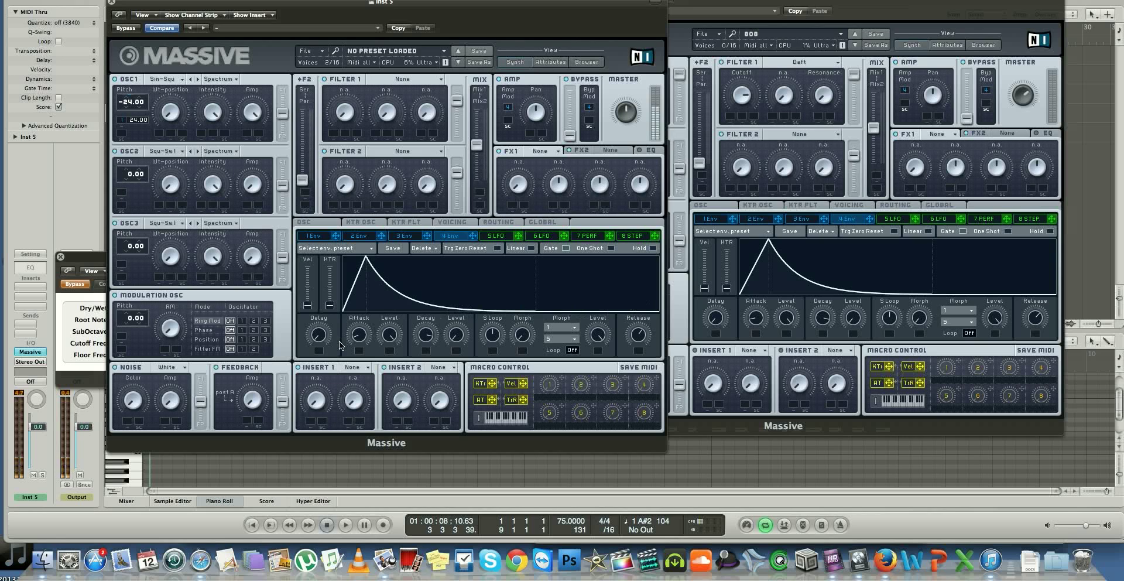
pyautogui.moveTo(362, 341); pyautogui.dragTo(359, 338)
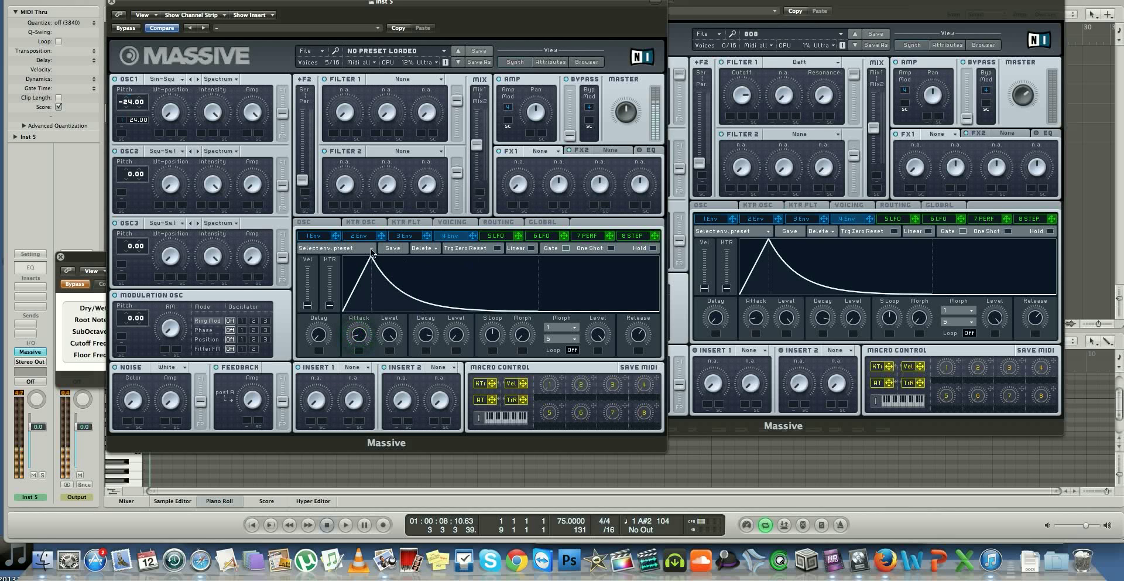
# Step: Compare envelope 1 in both Massive patches and fine-tune its attack and release in Inst 5
pyautogui.click(313, 235)
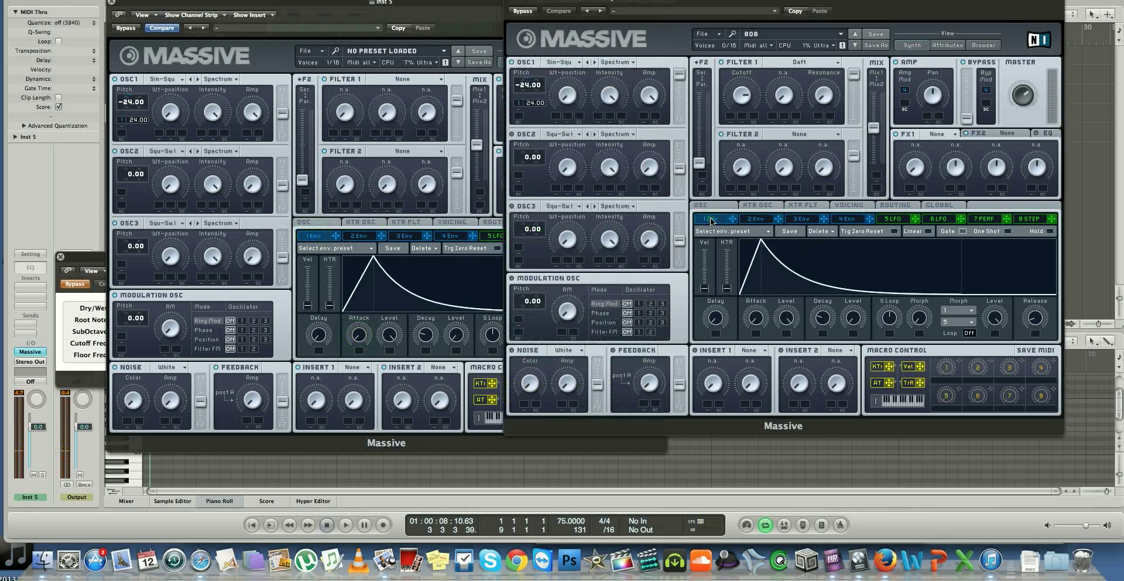
pyautogui.click(714, 225)
pyautogui.moveTo(361, 333); pyautogui.dragTo(363, 337)
pyautogui.moveTo(635, 336); pyautogui.dragTo(634, 333)
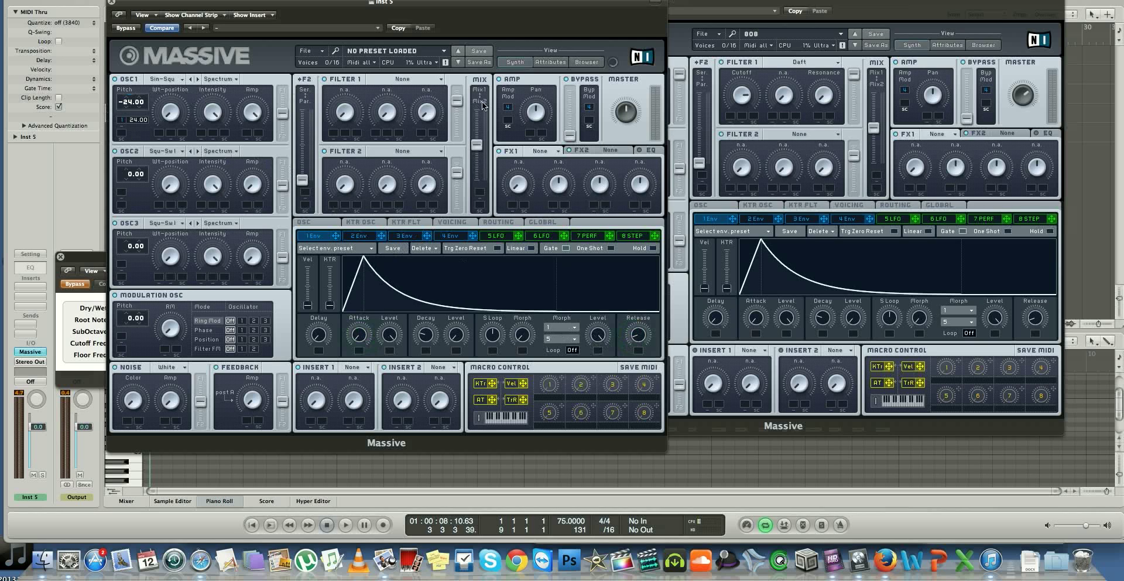
# Step: Set Filter 1 of Inst 5 to Daft, route OSC1 fully to it, raise the cutoff and turn the resonance down
pyautogui.click(414, 81)
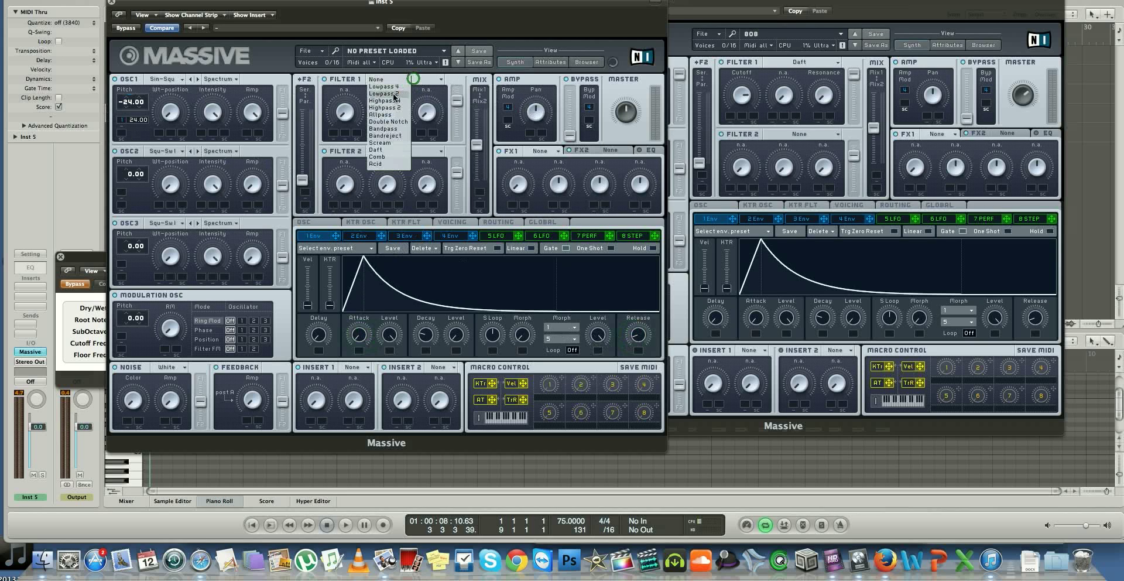
pyautogui.click(381, 150)
pyautogui.moveTo(285, 116); pyautogui.dragTo(284, 92)
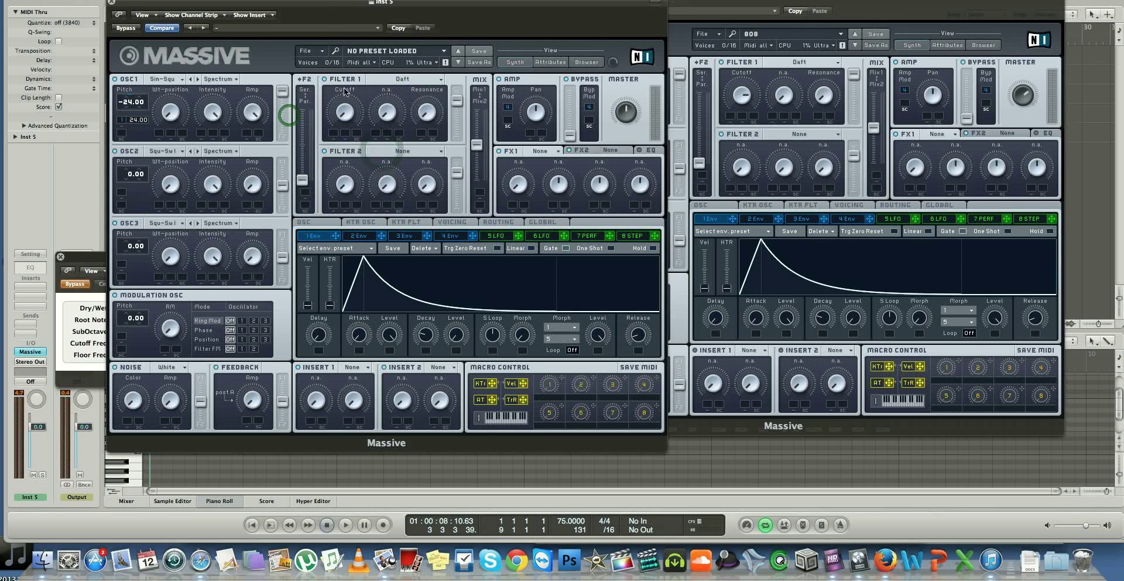
pyautogui.moveTo(345, 112); pyautogui.dragTo(349, 27)
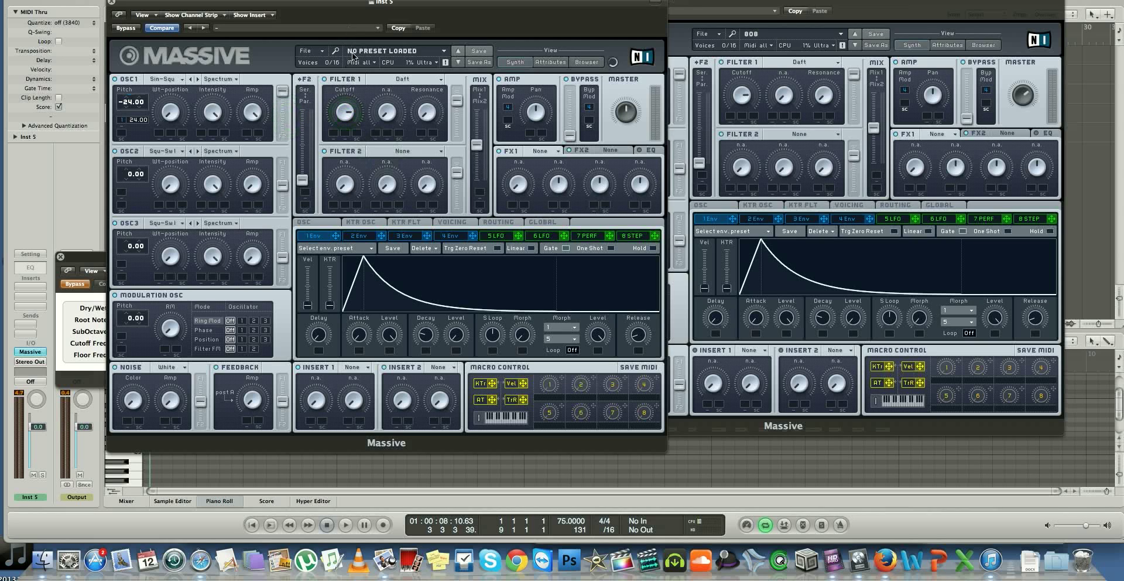
pyautogui.moveTo(428, 116); pyautogui.dragTo(416, 133)
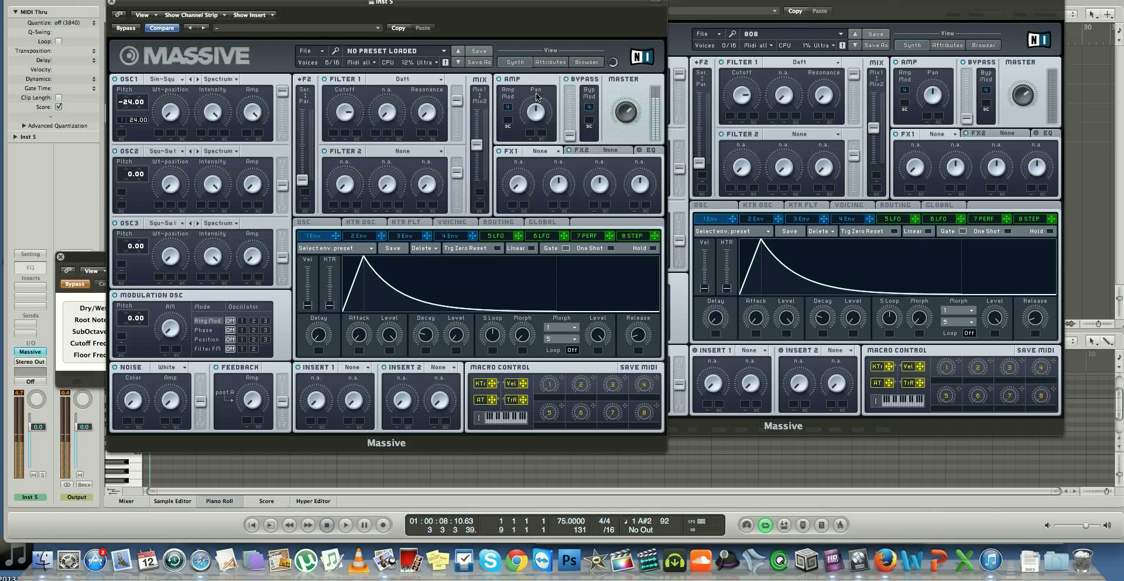
# Step: Close the Inst 5 Massive window and the Hardstyle kick BassKit window, and show the mixer
pyautogui.moveTo(180, 3); pyautogui.dragTo(423, 79)
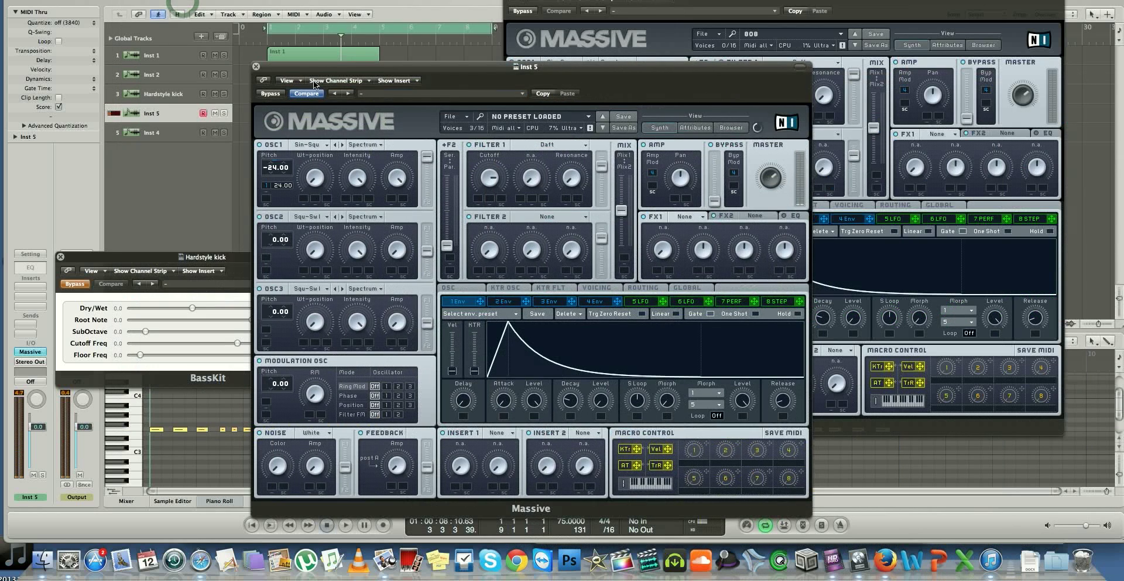
pyautogui.click(256, 66)
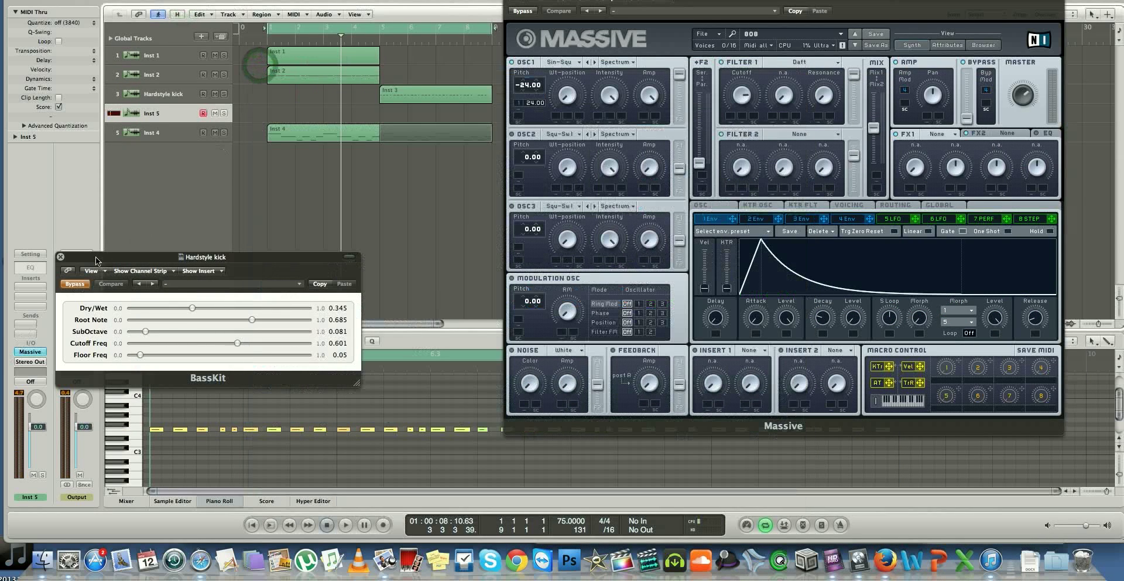
pyautogui.moveTo(96, 260); pyautogui.dragTo(211, 190)
pyautogui.click(176, 188)
pyautogui.click(141, 501)
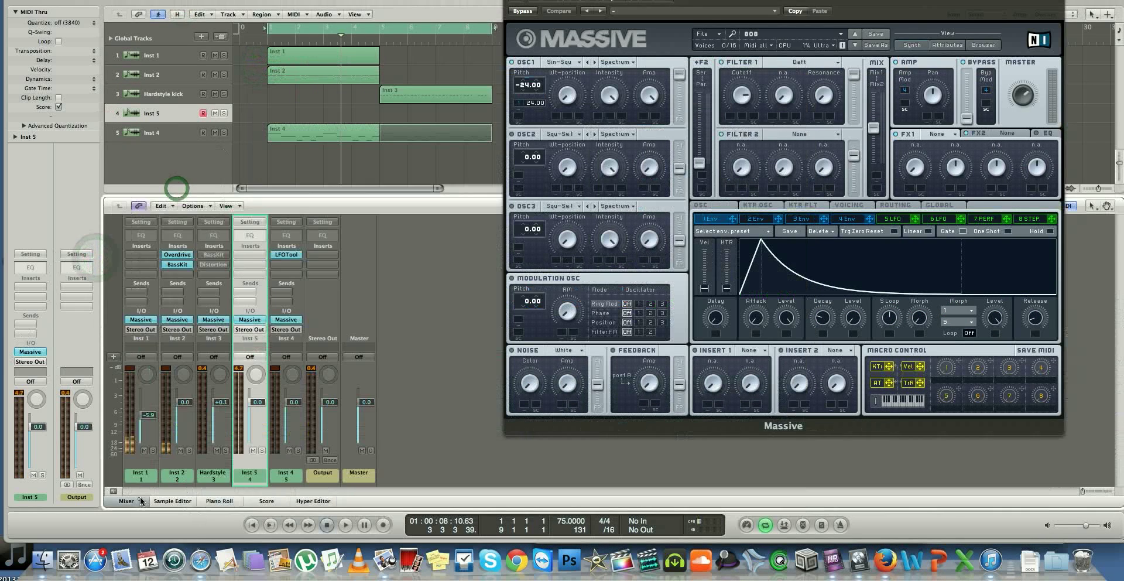
# Step: Open the Hardstyle kick's Distortion effect, place its window over Massive and take the effect out of bypass
pyautogui.click(223, 265)
pyautogui.moveTo(205, 61); pyautogui.dragTo(798, 28)
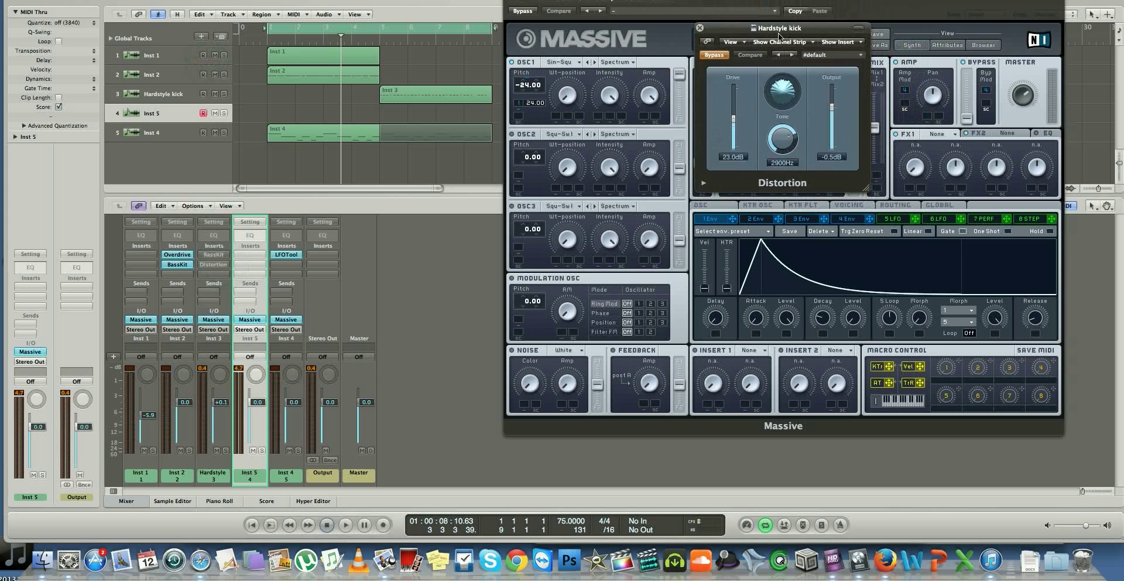
pyautogui.click(156, 96)
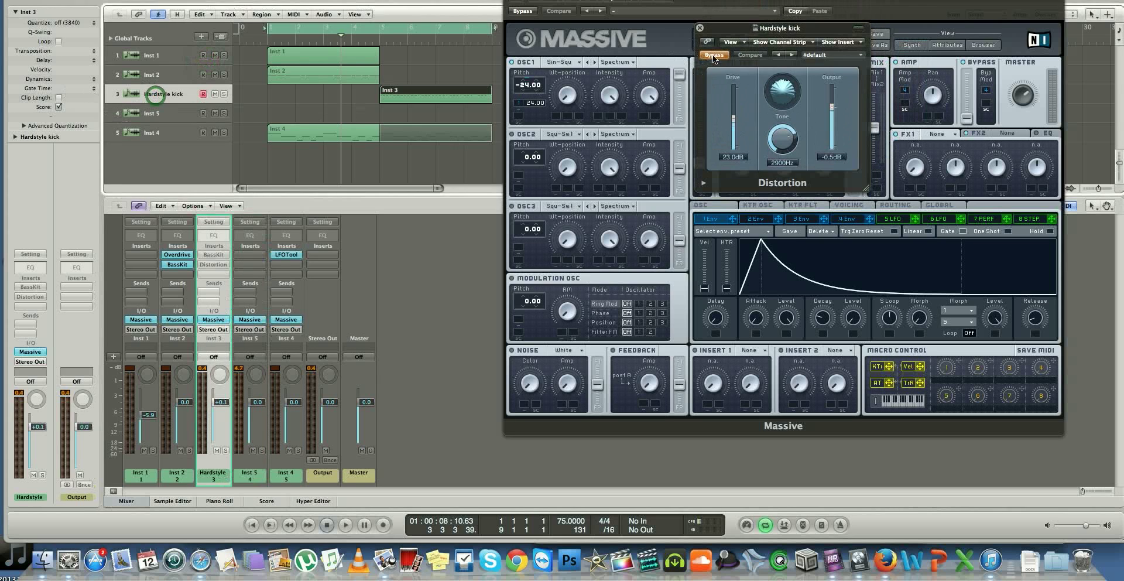
# Step: Play the distorted Hardstyle kick and the dry Inst 5 in turn to compare them, resetting the output's peak level
pyautogui.click(177, 110)
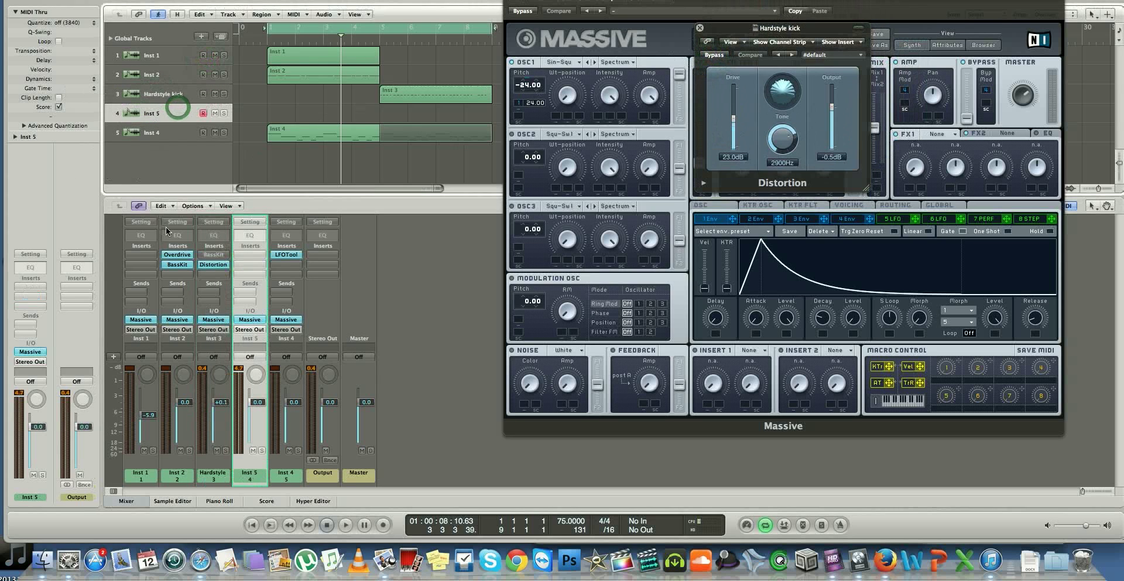
pyautogui.click(167, 93)
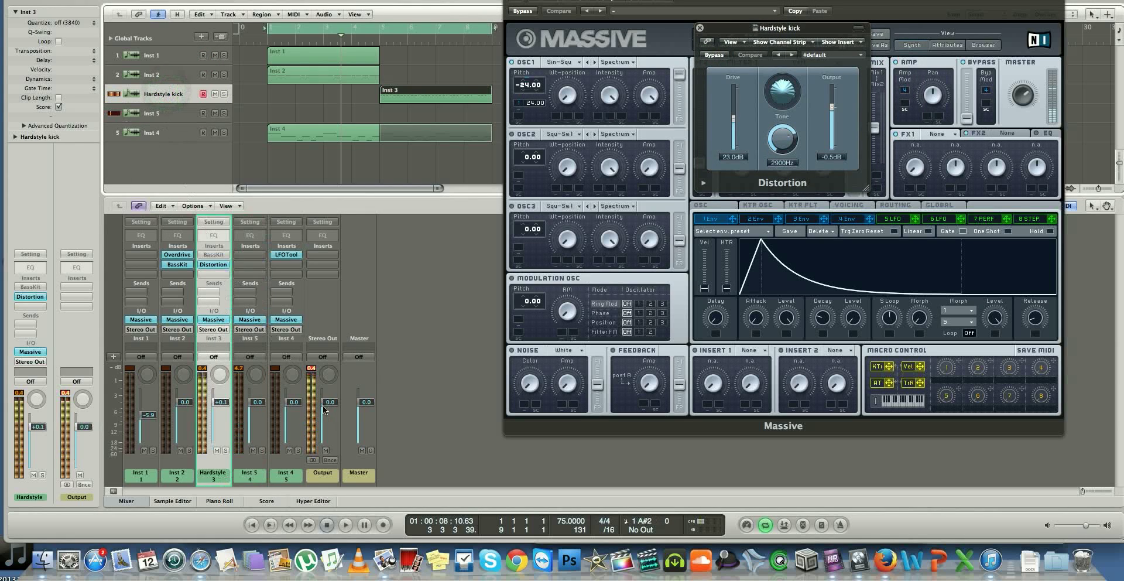
pyautogui.click(314, 367)
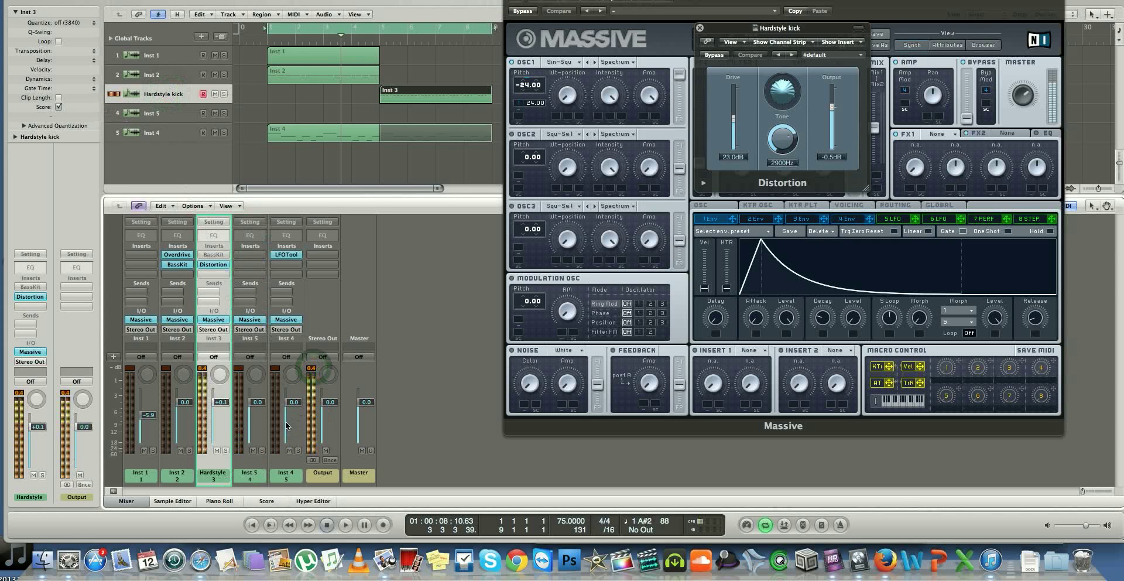
pyautogui.click(143, 113)
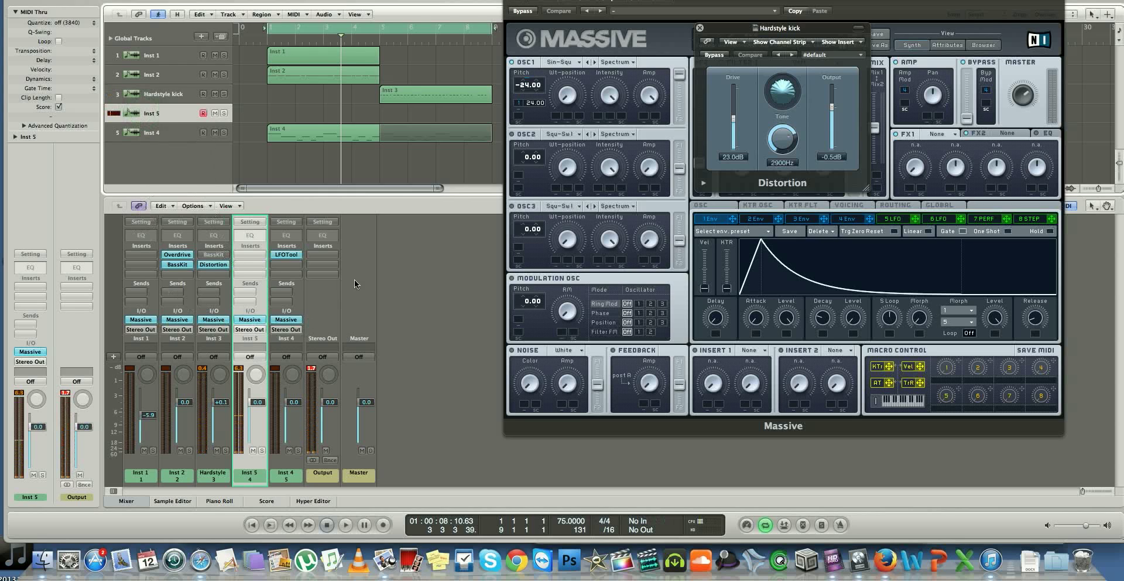
# Step: Insert a Distortion effect on the Inst 5 channel and place its window beside the Hardstyle kick's Distortion
pyautogui.click(252, 257)
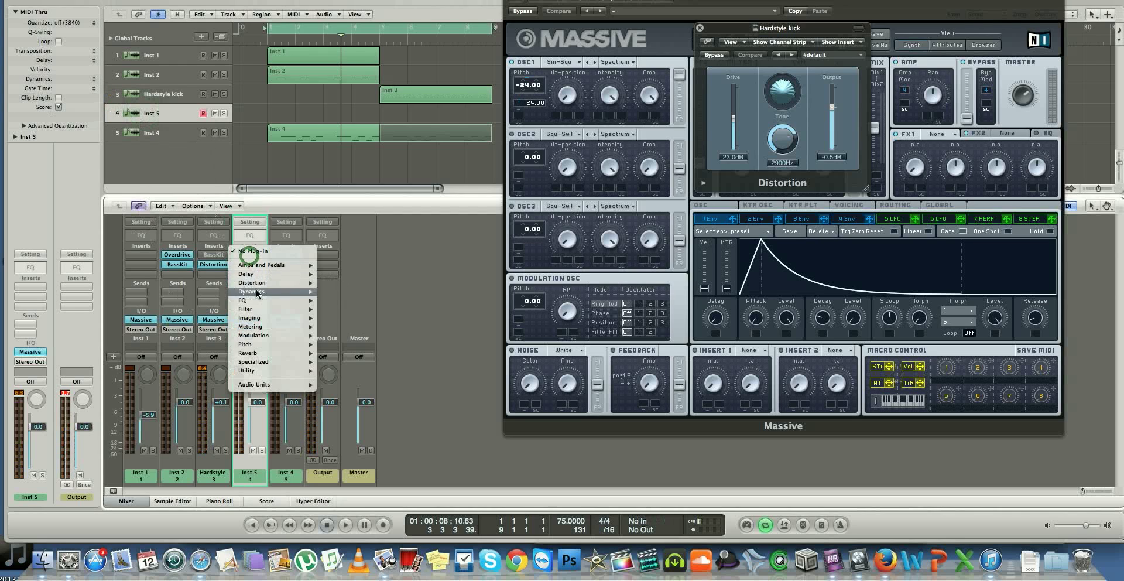
pyautogui.moveTo(261, 277)
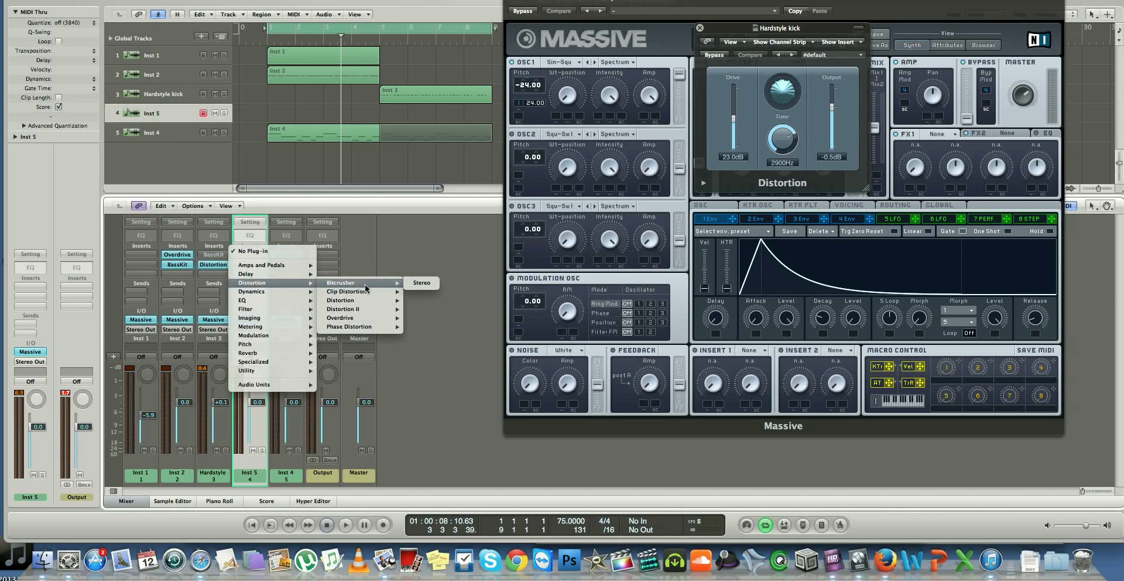
pyautogui.moveTo(364, 298)
pyautogui.click(413, 299)
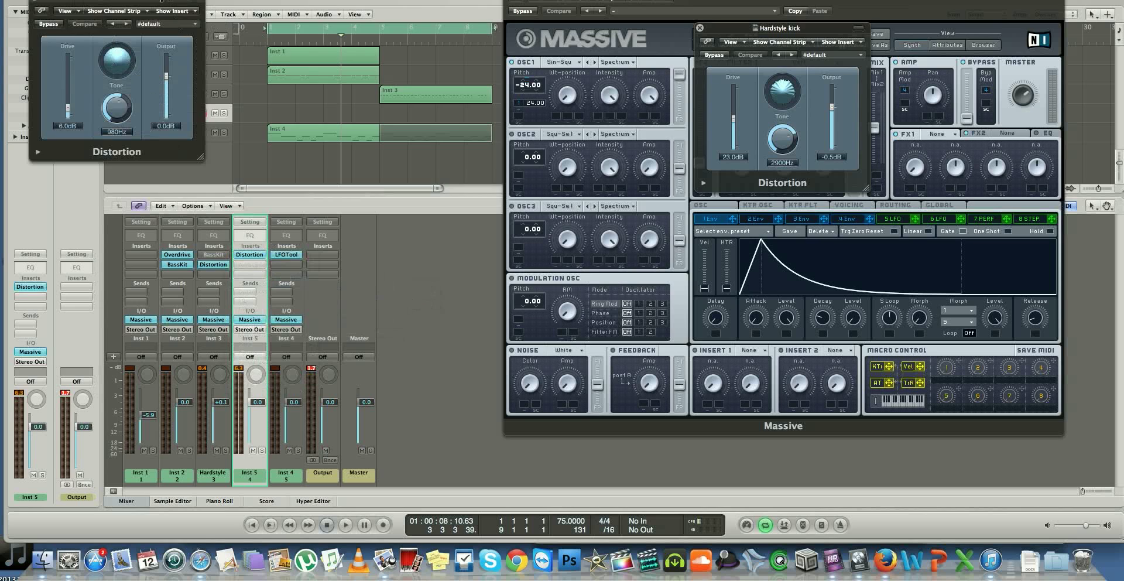
pyautogui.moveTo(152, 6); pyautogui.dragTo(632, 42)
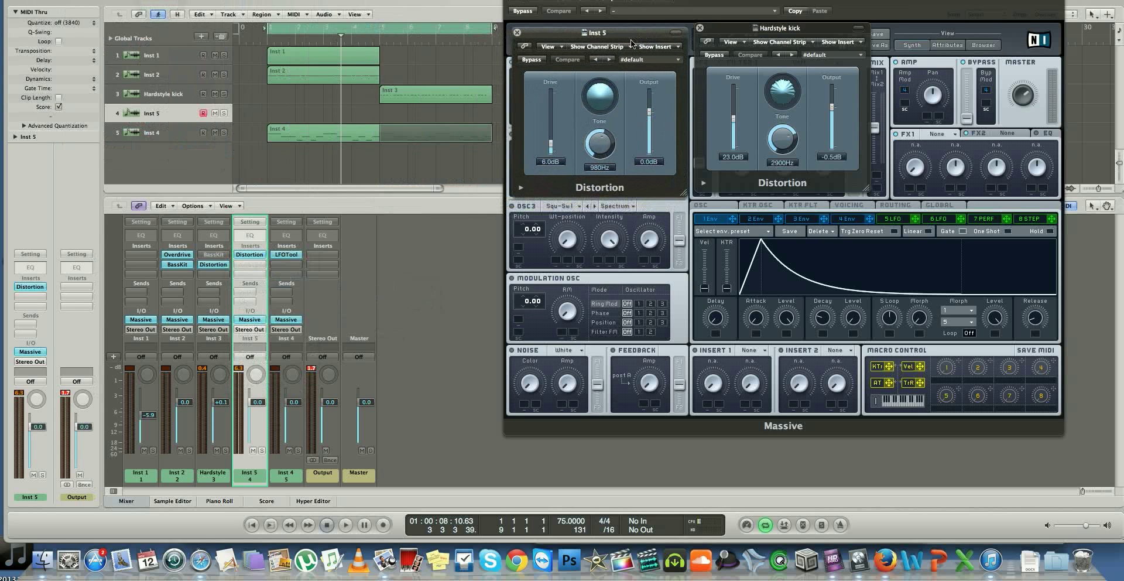
# Step: Set Inst 5's Distortion to 2900 Hz tone, 23.0 dB drive and -1.0 dB output, with the Hardstyle kick's output also at -1.0 dB
pyautogui.moveTo(600, 143); pyautogui.dragTo(605, 131)
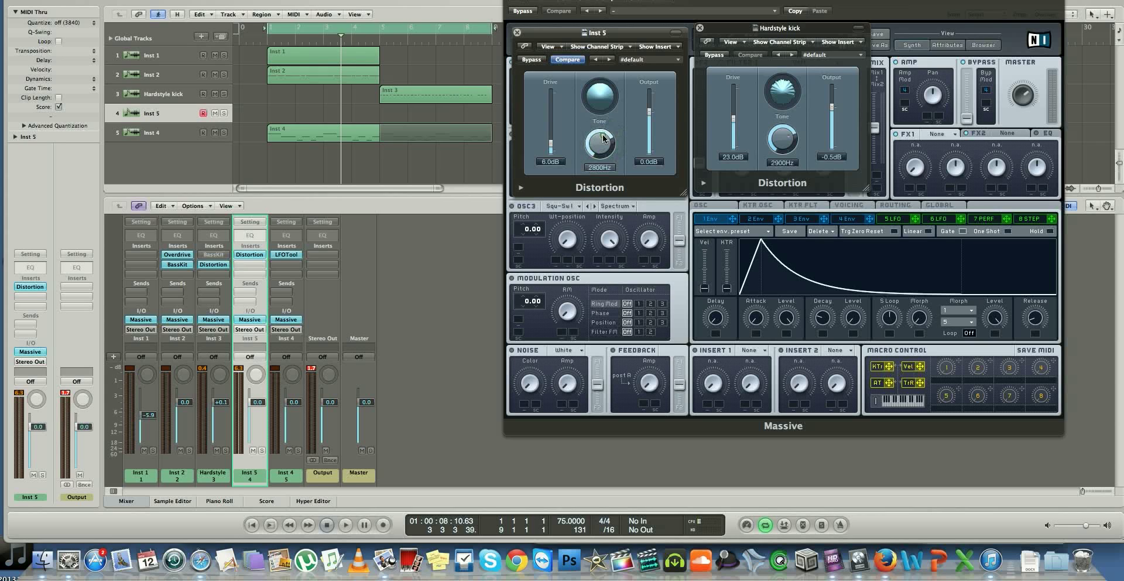
pyautogui.moveTo(603, 134); pyautogui.dragTo(603, 132)
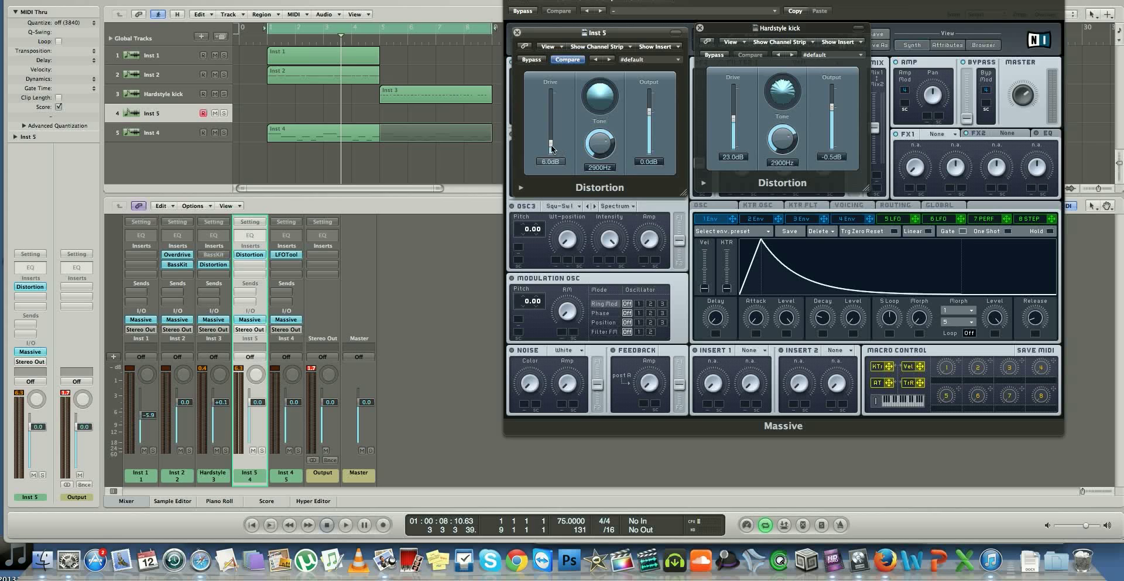
pyautogui.moveTo(550, 149); pyautogui.dragTo(548, 128)
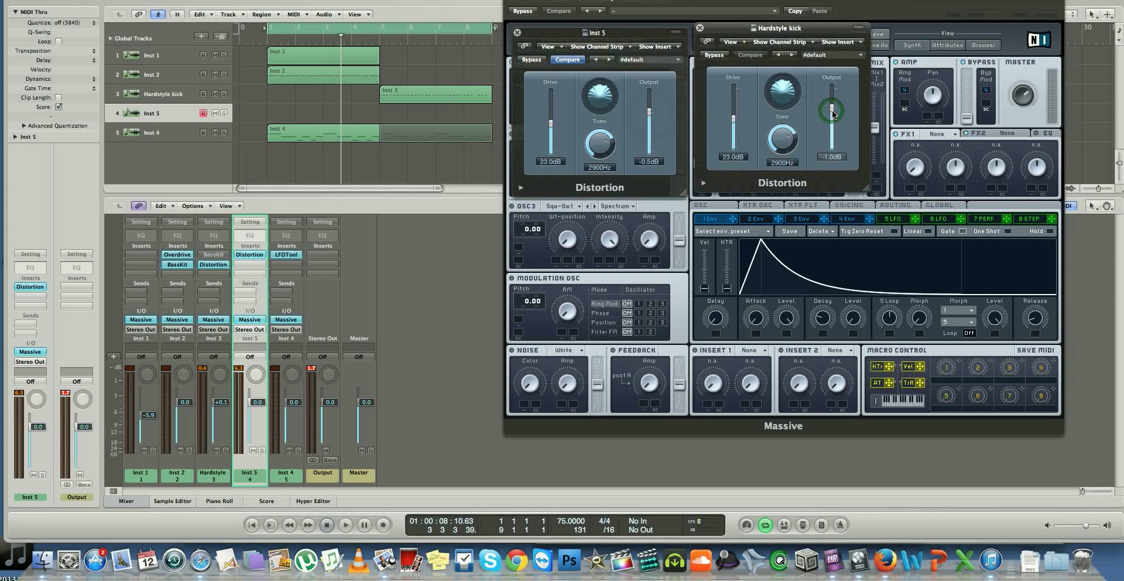
pyautogui.moveTo(650, 111); pyautogui.dragTo(650, 112)
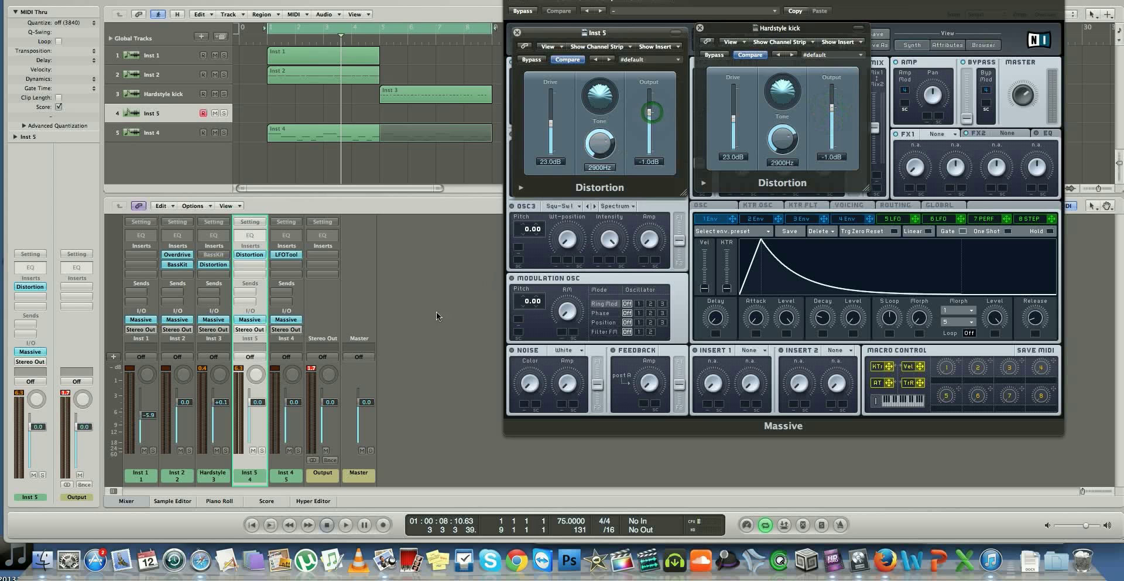
# Step: Play Inst 5 and the Hardstyle kick alternately to compare their distorted sounds, resetting the output's peak level
pyautogui.click(311, 367)
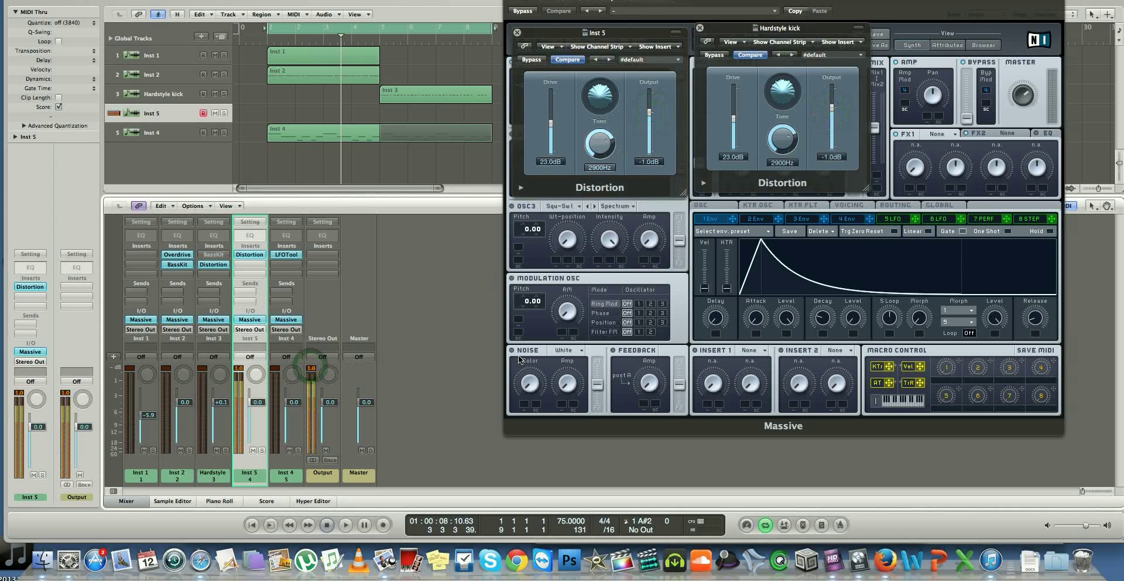
pyautogui.click(150, 97)
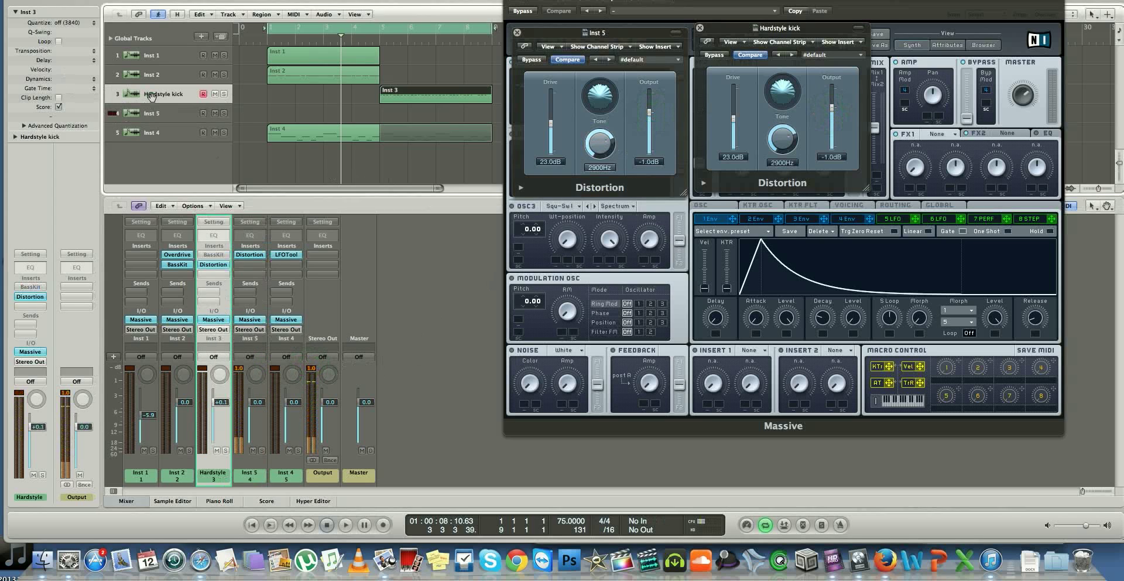
pyautogui.click(155, 112)
pyautogui.click(155, 113)
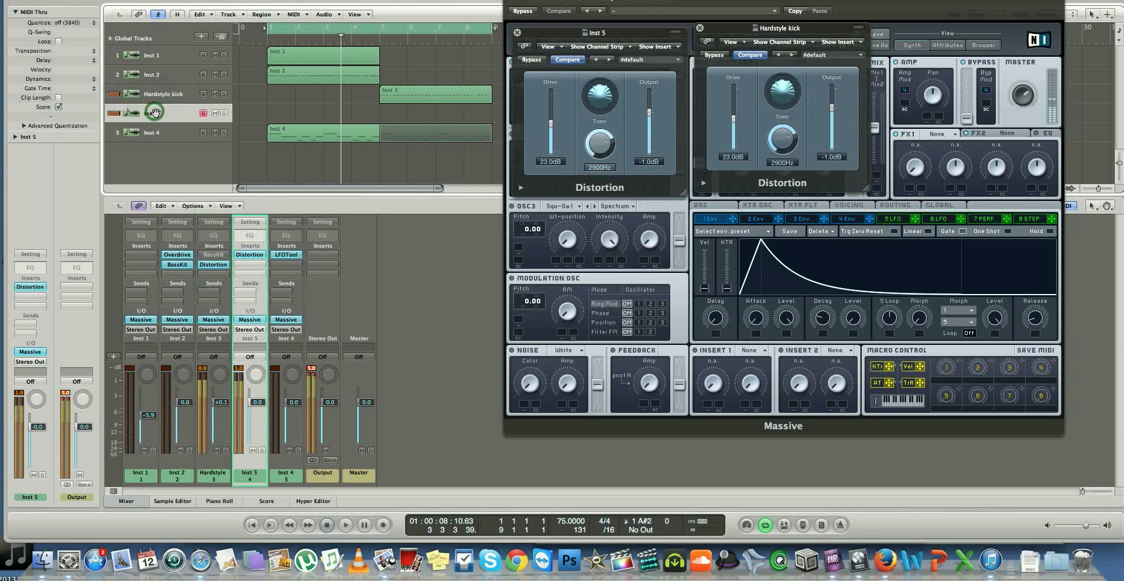
pyautogui.click(312, 368)
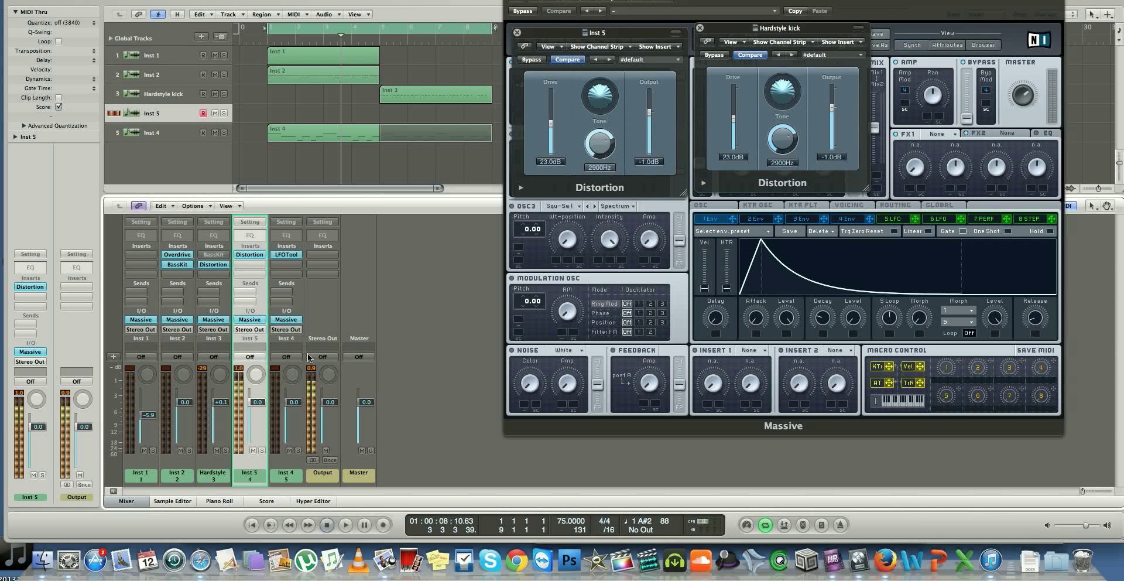
pyautogui.click(154, 94)
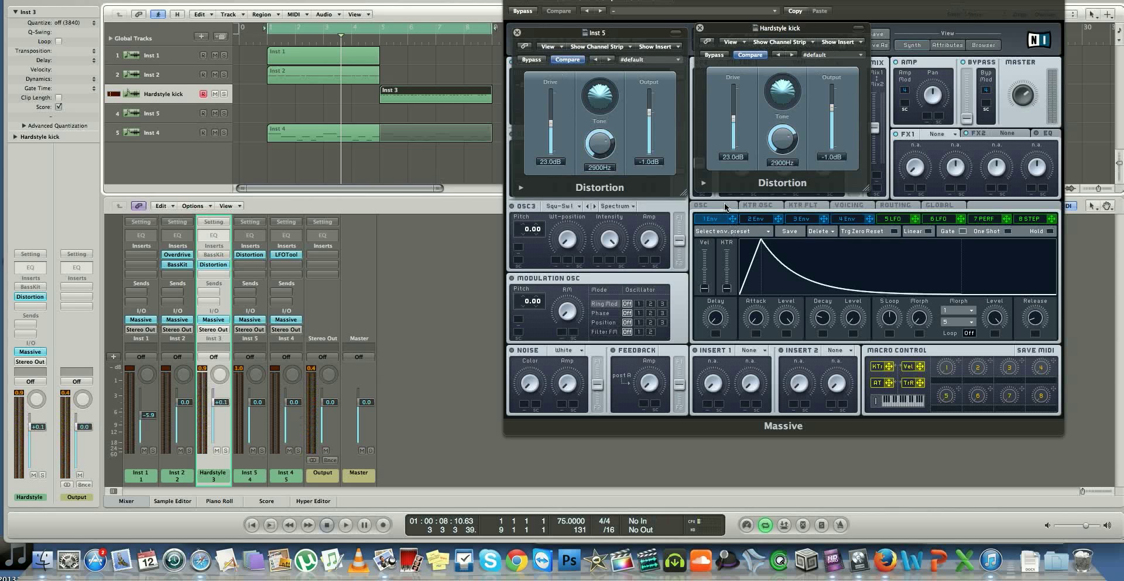
pyautogui.click(165, 110)
pyautogui.click(163, 95)
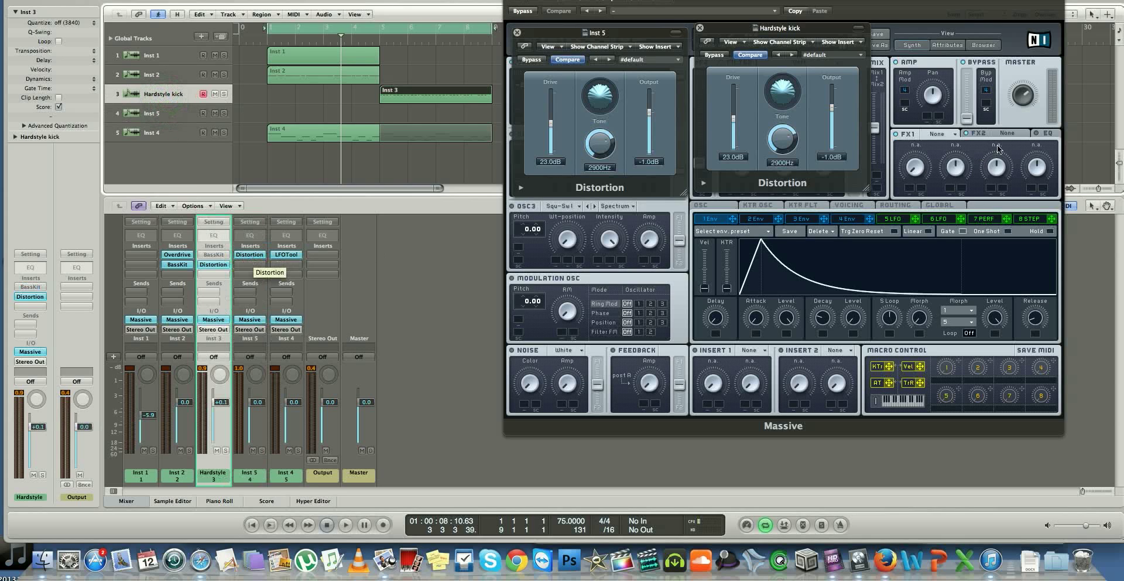
# Step: Open BassKit on the Hardstyle kick channel, compare the kick with and without it, and leave the effect active
pyautogui.click(564, 353)
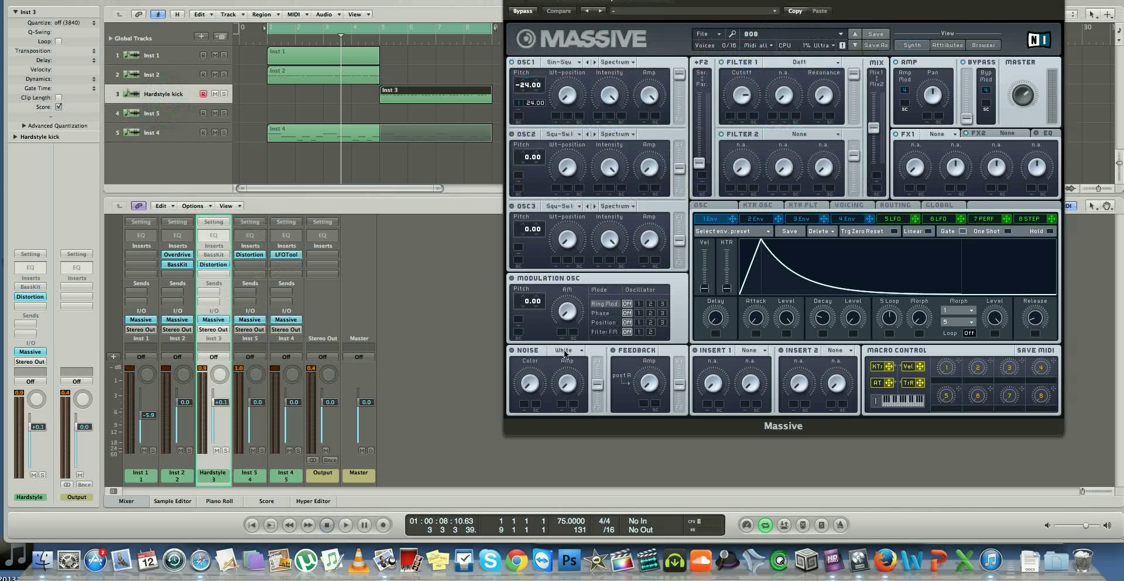
pyautogui.click(218, 258)
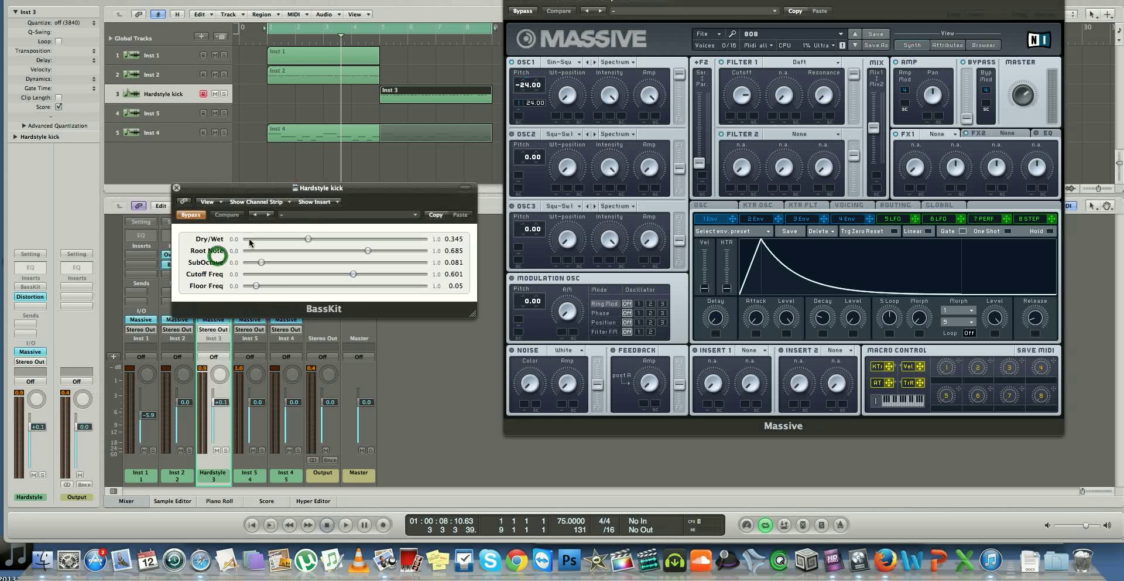
pyautogui.moveTo(351, 189); pyautogui.dragTo(624, 92)
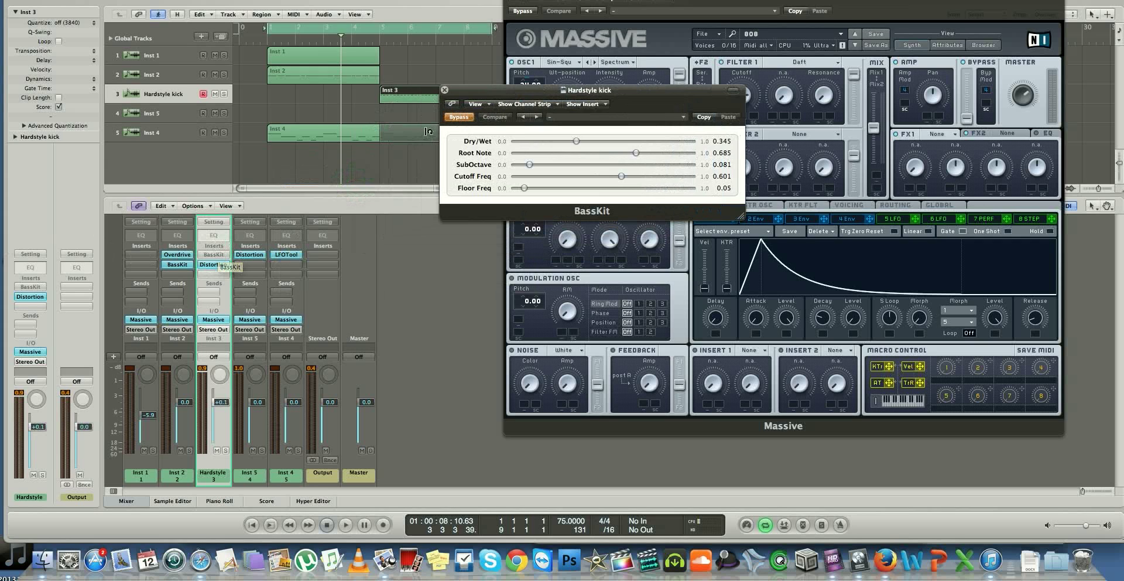
pyautogui.click(460, 118)
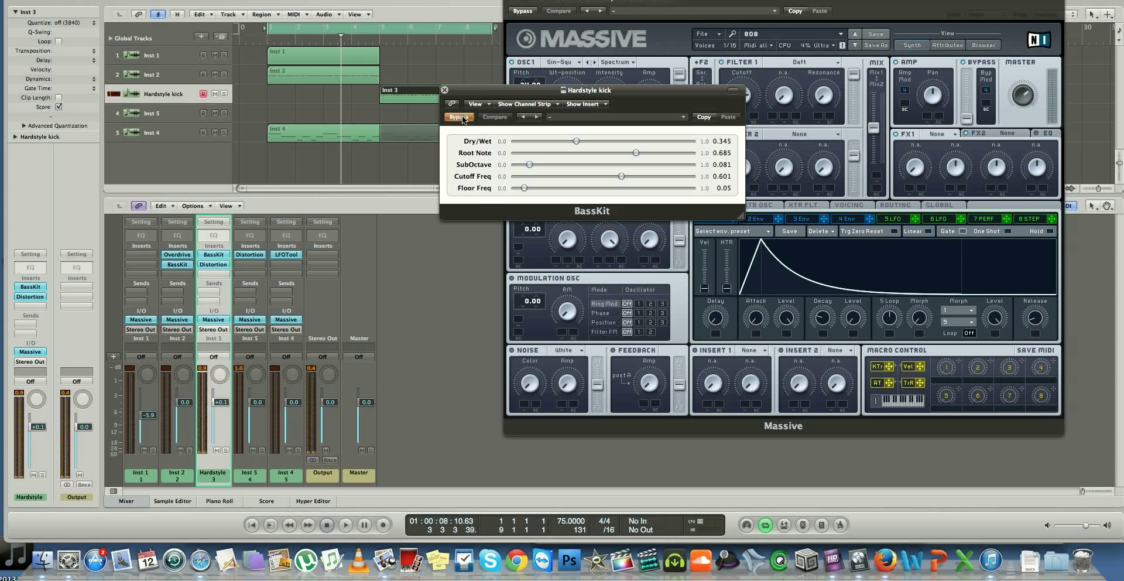
pyautogui.click(459, 117)
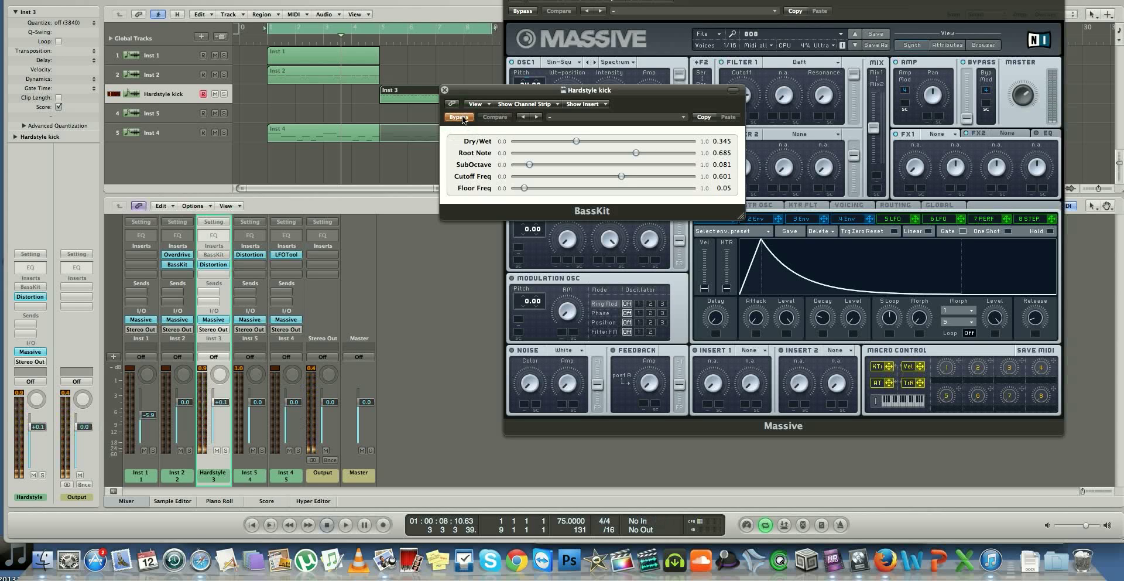
pyautogui.click(459, 117)
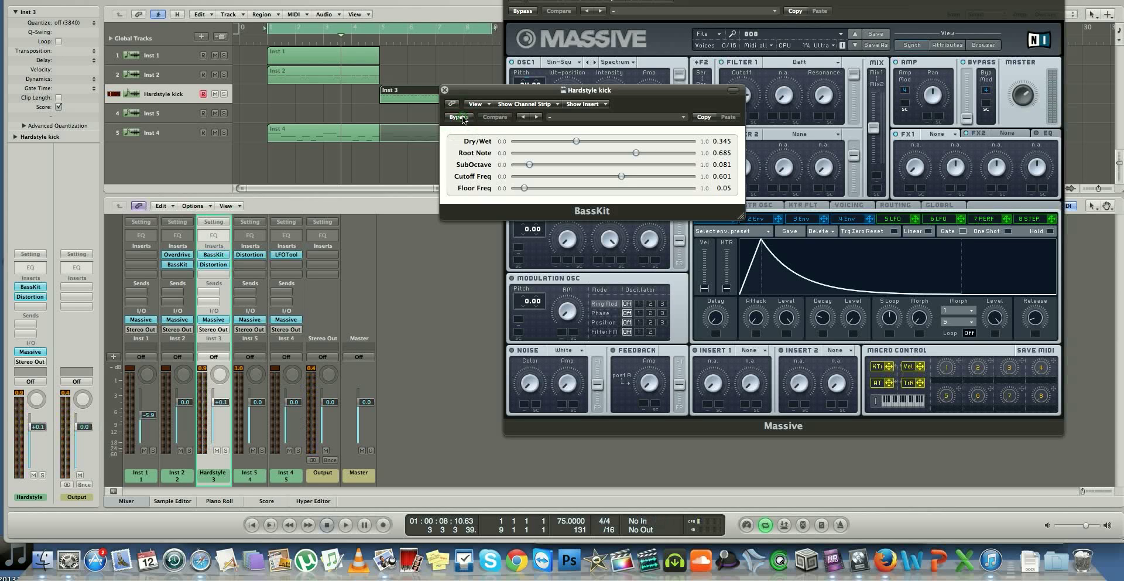
pyautogui.click(444, 90)
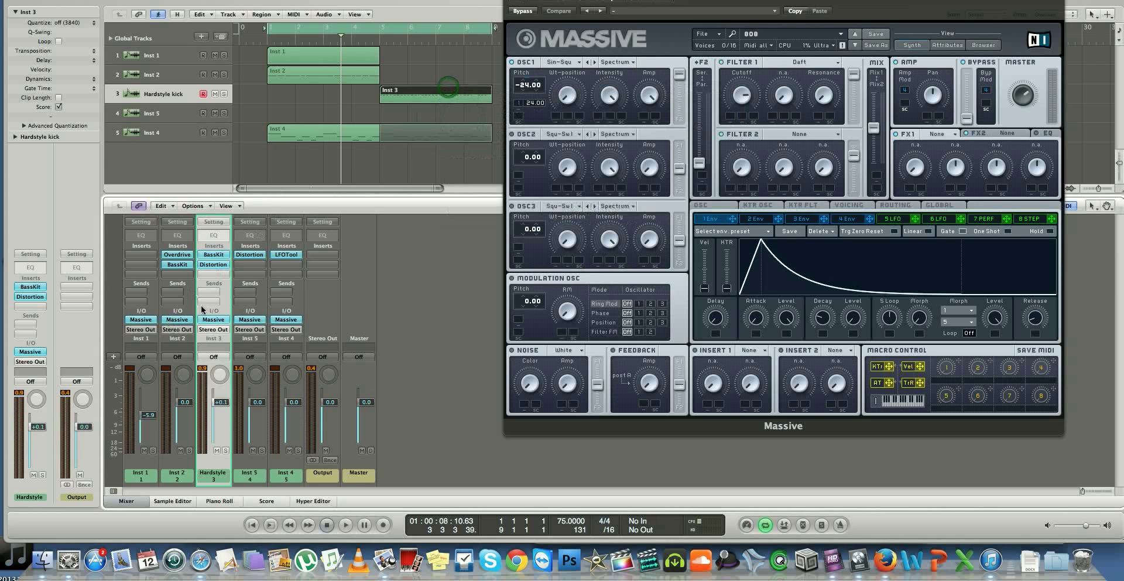
# Step: Insert a stereo Limiter after Distortion on the Hardstyle kick channel and place its window over Massive
pyautogui.click(221, 274)
pyautogui.moveTo(225, 338)
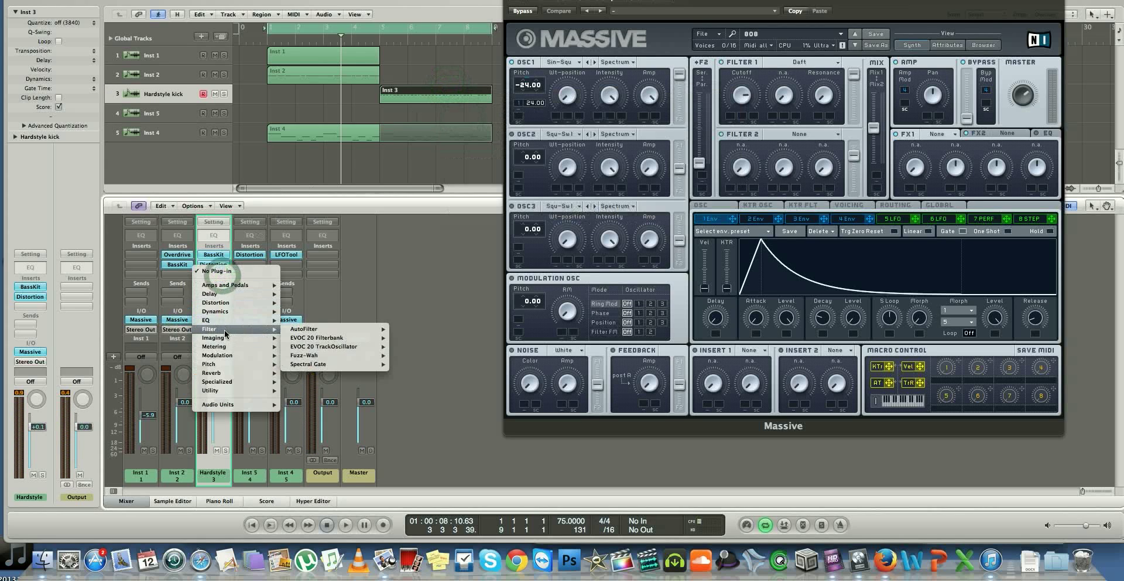
pyautogui.moveTo(234, 311)
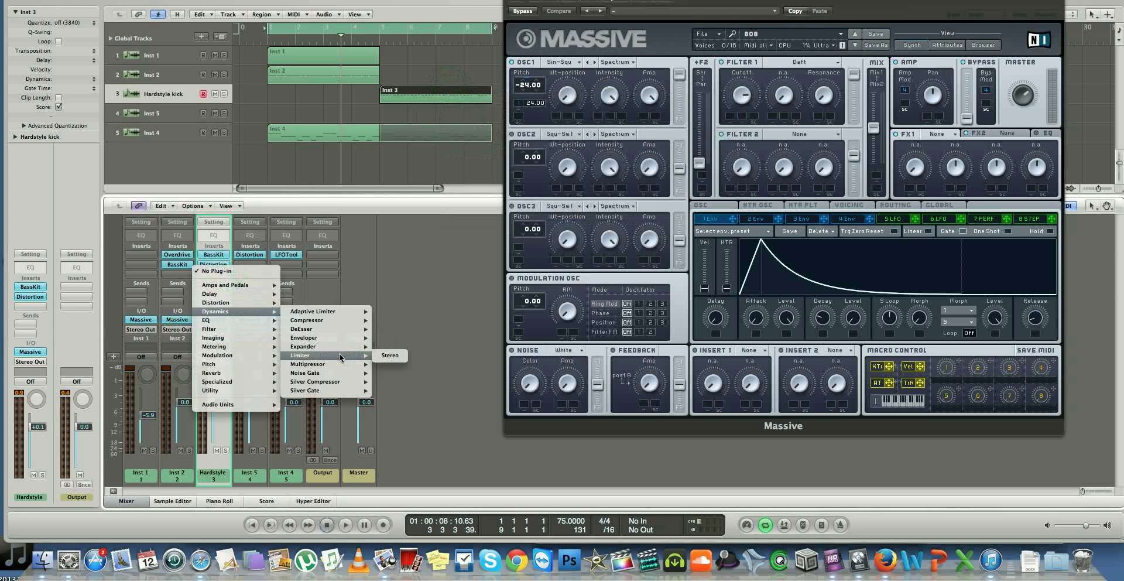
pyautogui.click(402, 357)
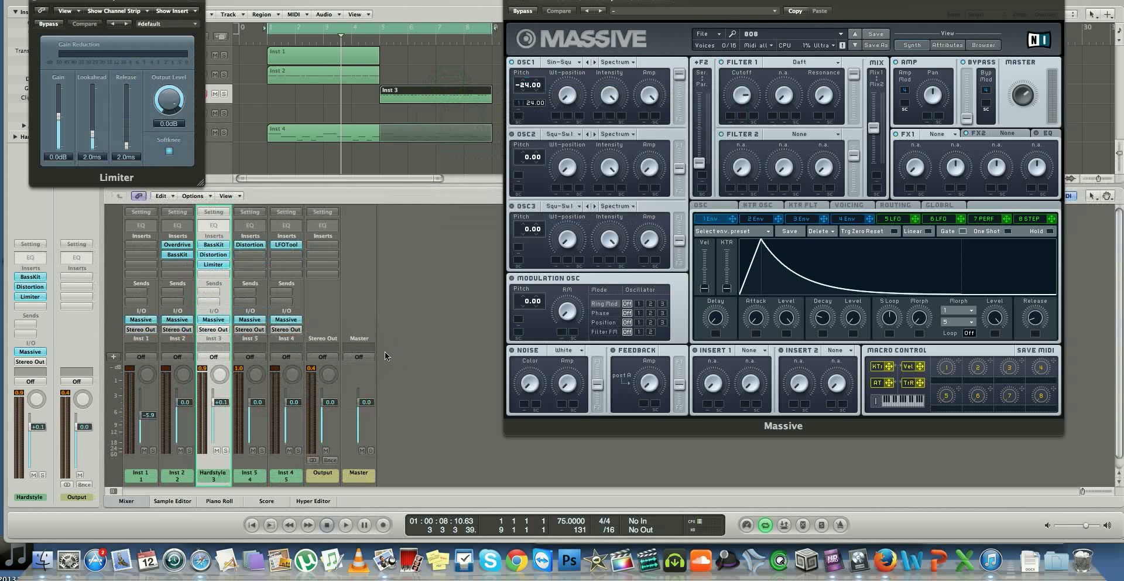
pyautogui.moveTo(156, 0); pyautogui.dragTo(554, 81)
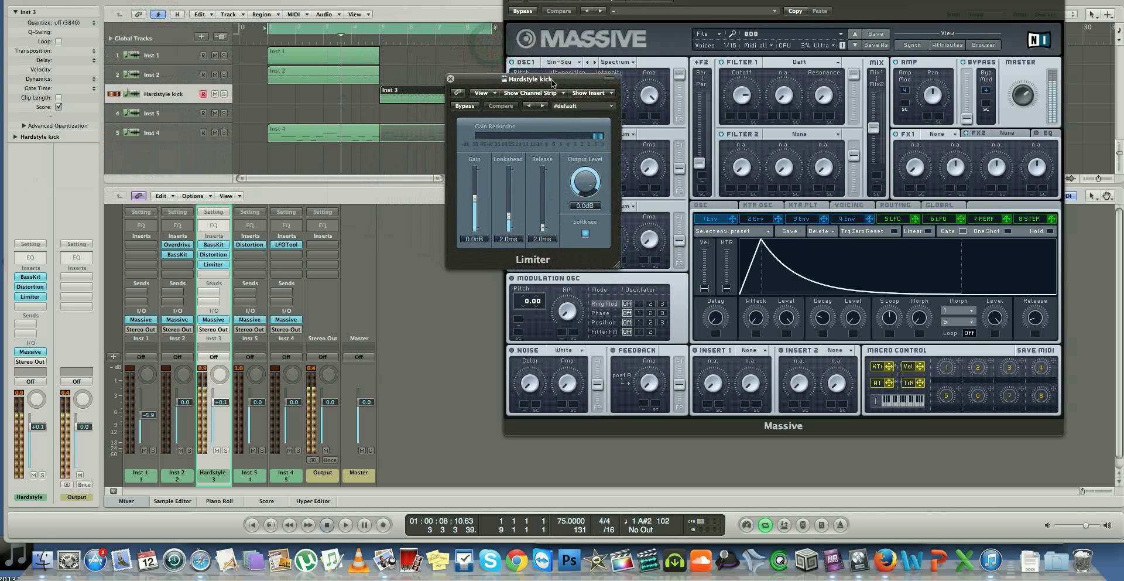